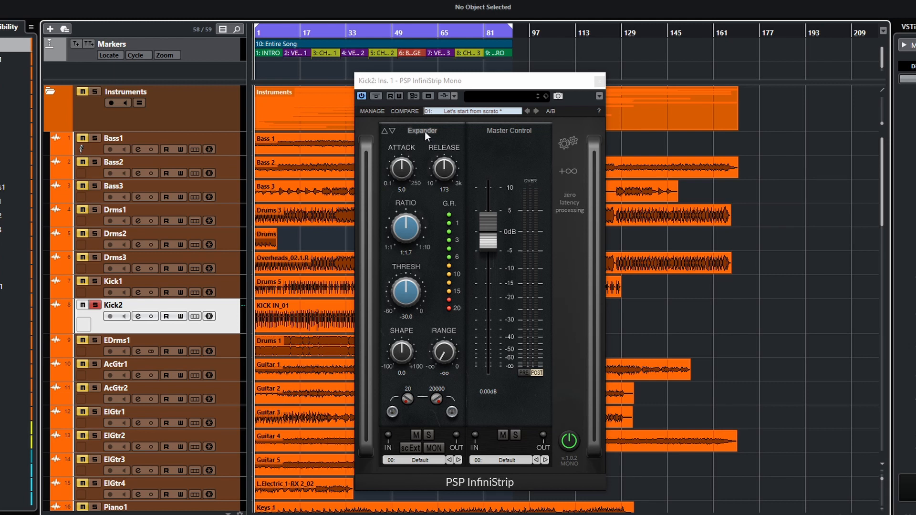
# Compare the Gate and Ducker versions of the Expander module and return it to Expander.
pyautogui.click(425, 131)
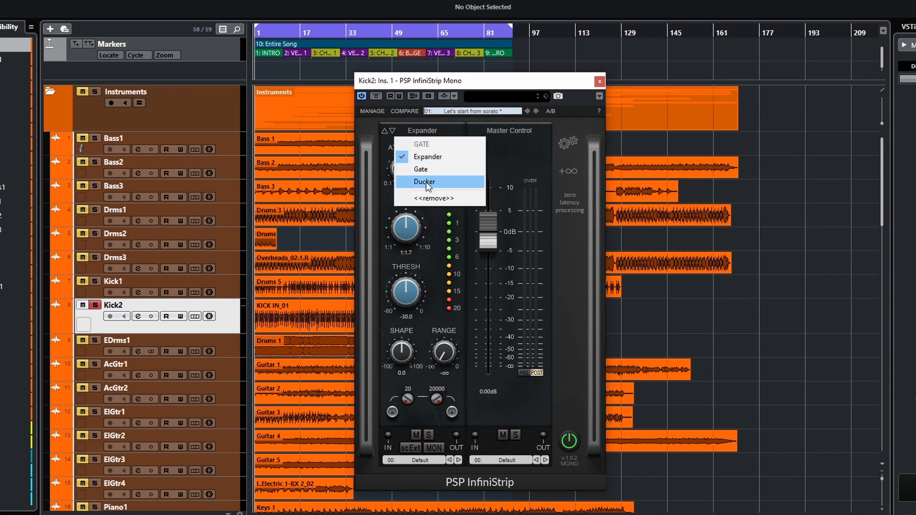
pyautogui.click(425, 170)
pyautogui.click(421, 132)
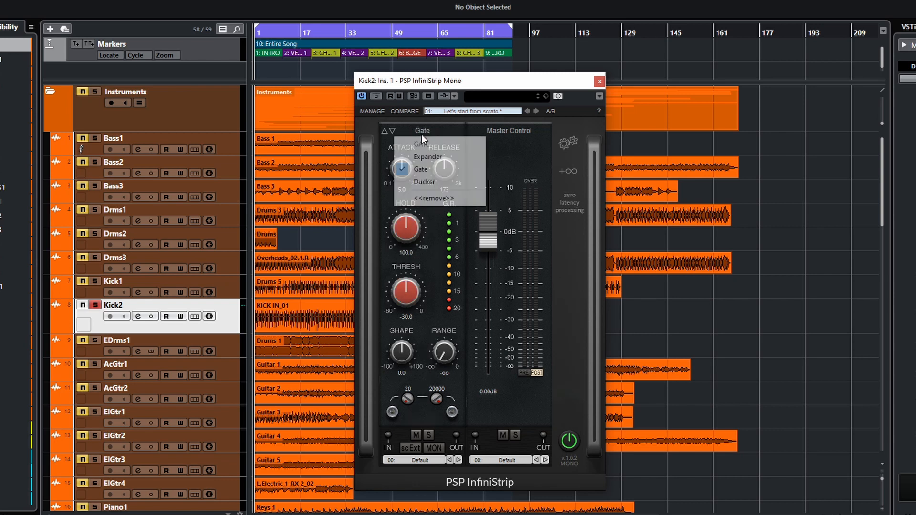
pyautogui.click(426, 182)
pyautogui.click(425, 134)
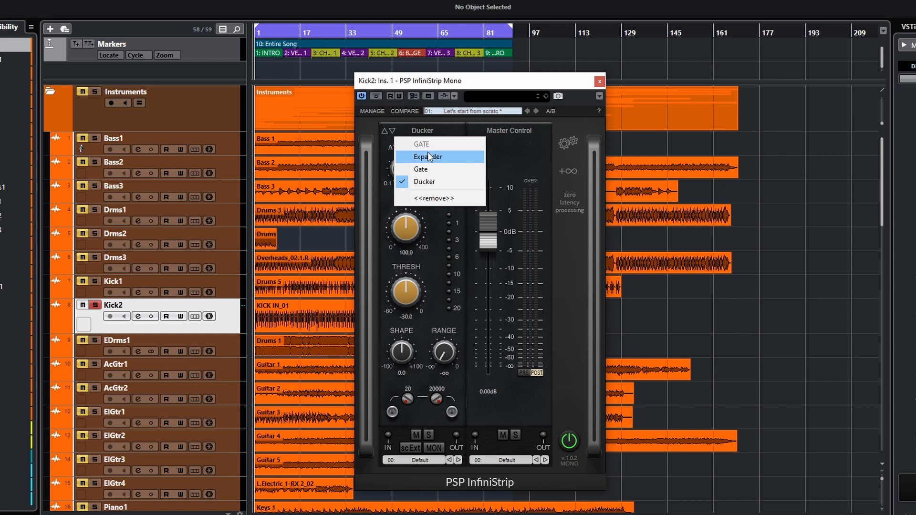
pyautogui.click(428, 155)
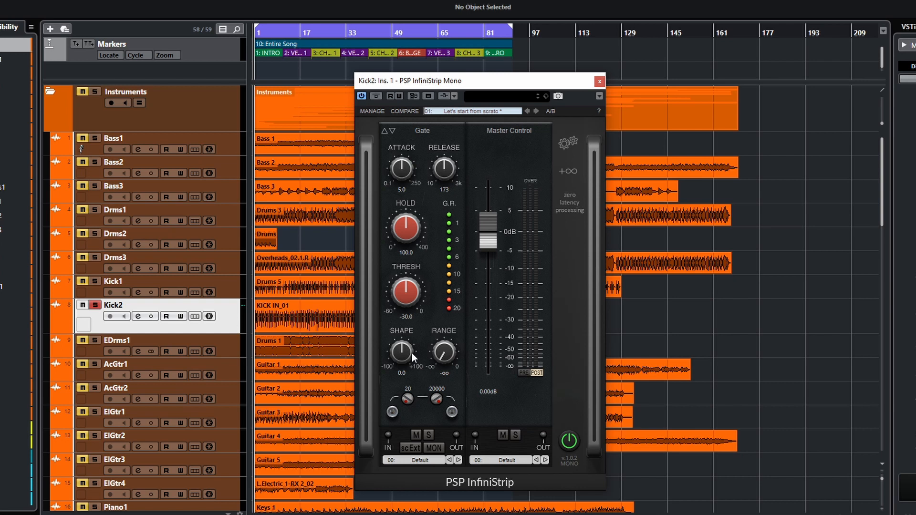
# Switch the module to Ducker and step through the processor types back to Expander.
pyautogui.click(425, 132)
pyautogui.click(434, 183)
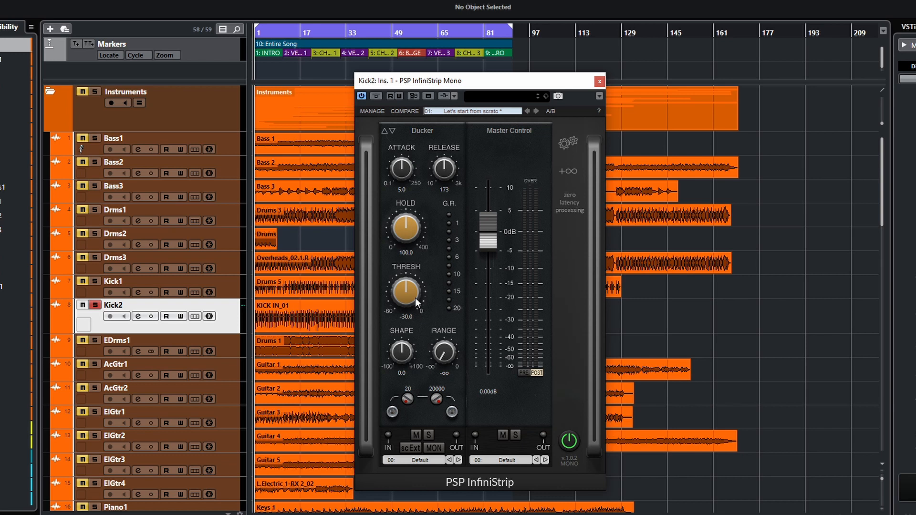
pyautogui.click(386, 134)
pyautogui.click(389, 130)
pyautogui.click(389, 129)
pyautogui.click(389, 130)
pyautogui.click(388, 133)
pyautogui.click(386, 133)
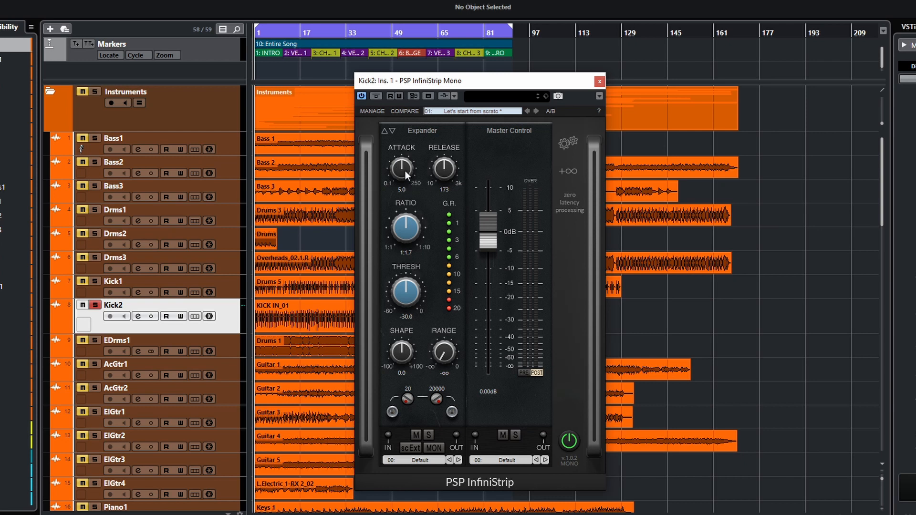
# Step from Expander through Gate to Ducker, compare their controls, and return to Expander.
pyautogui.click(393, 130)
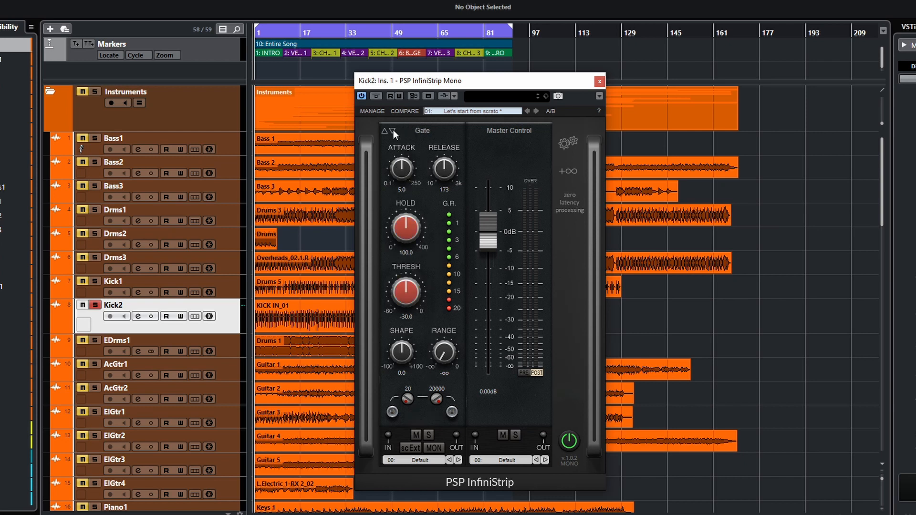
pyautogui.click(393, 130)
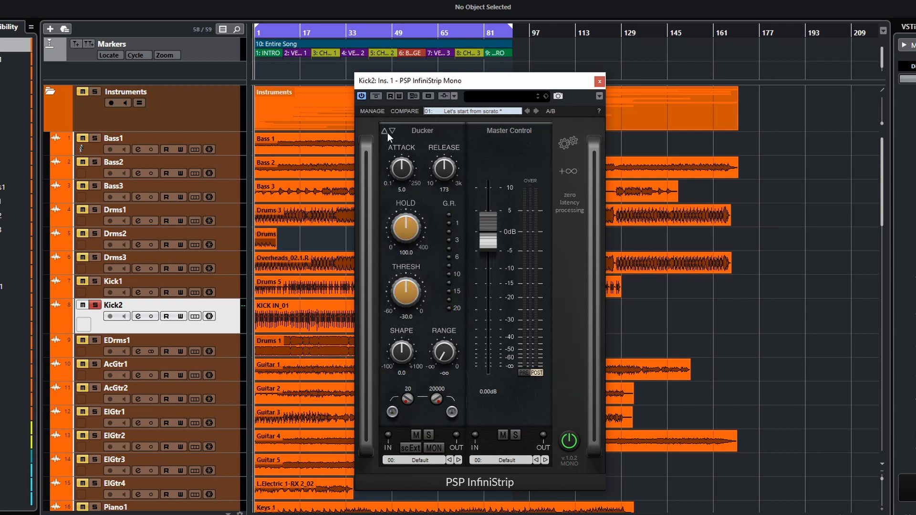
pyautogui.click(388, 133)
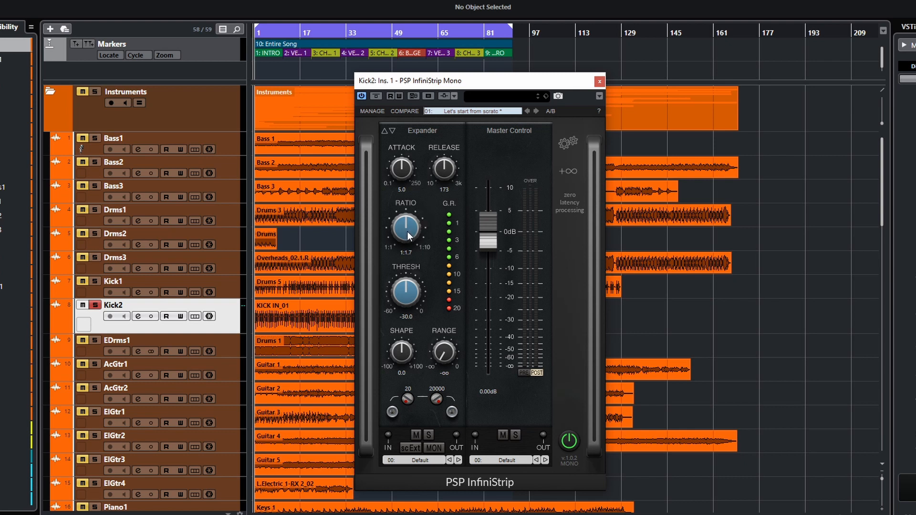
pyautogui.click(392, 130)
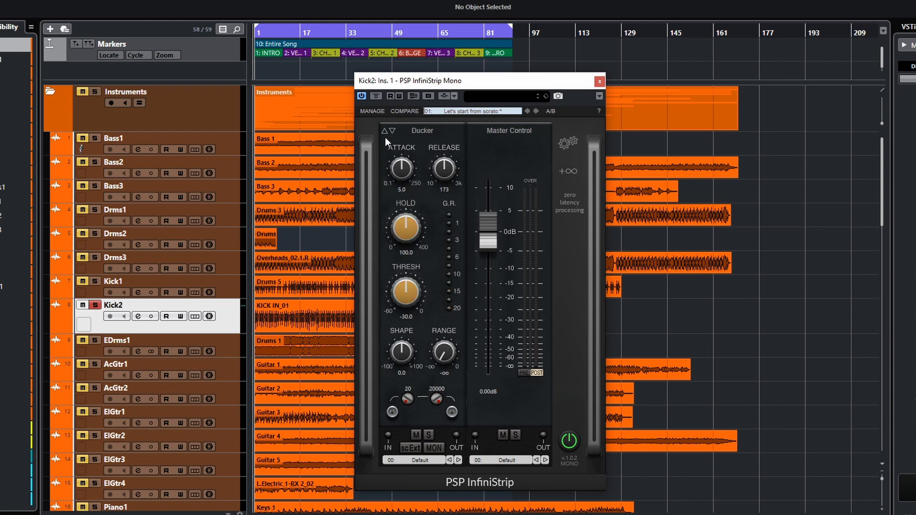
pyautogui.click(384, 132)
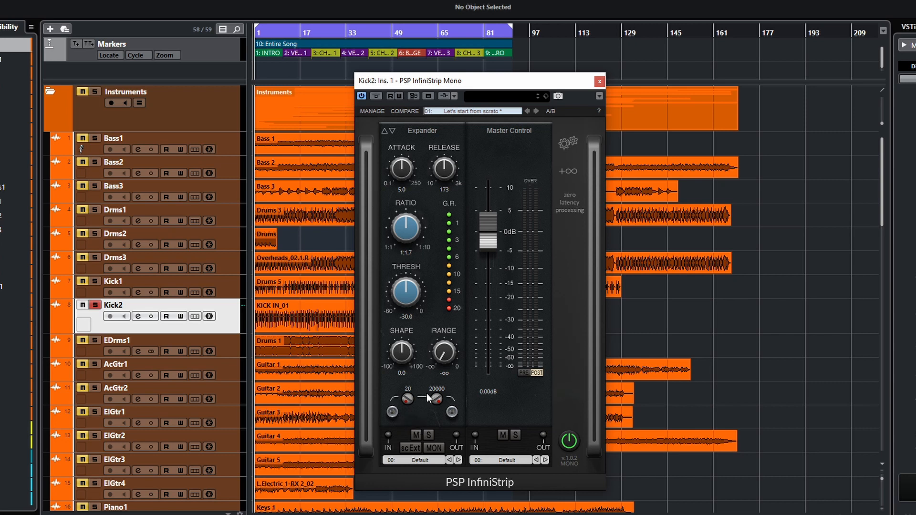
# Try the Expander's side-chain low-cut and high-cut filter switches and sweep their frequency controls.
pyautogui.click(392, 412)
pyautogui.click(452, 412)
pyautogui.click(392, 412)
pyautogui.click(452, 413)
pyautogui.click(392, 412)
pyautogui.click(392, 411)
pyautogui.moveTo(408, 356); pyautogui.dragTo(408, 354)
pyautogui.moveTo(408, 401); pyautogui.dragTo(403, 507)
pyautogui.moveTo(435, 407); pyautogui.dragTo(439, 448)
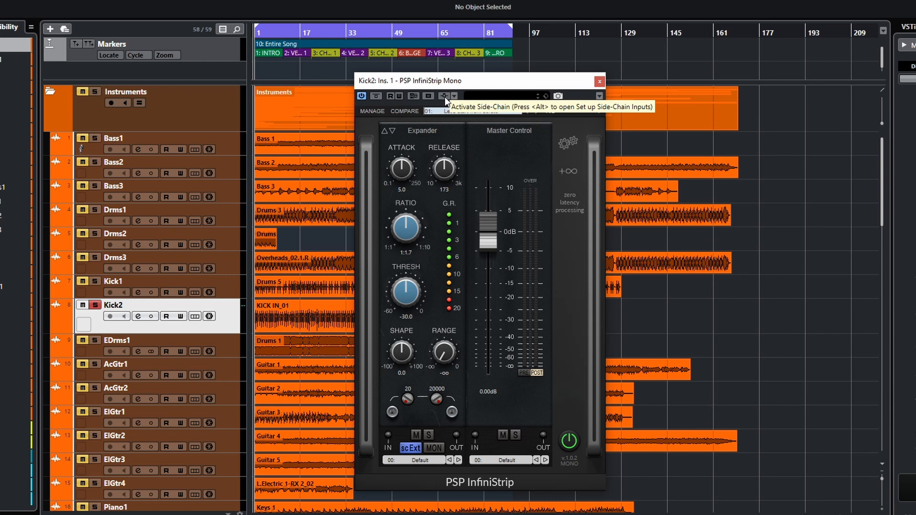
# Look through the modules available to add, and briefly monitor the Expander's external side-chain signal.
pyautogui.click(571, 172)
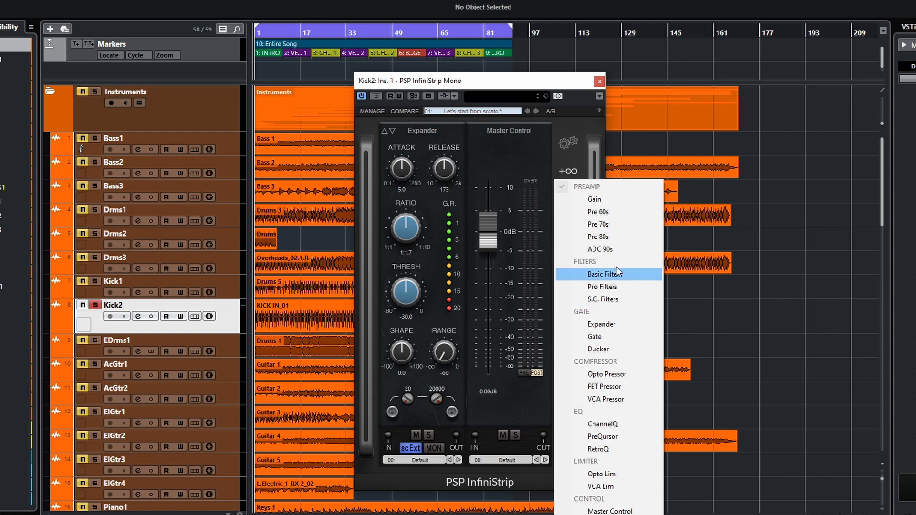
pyautogui.click(568, 87)
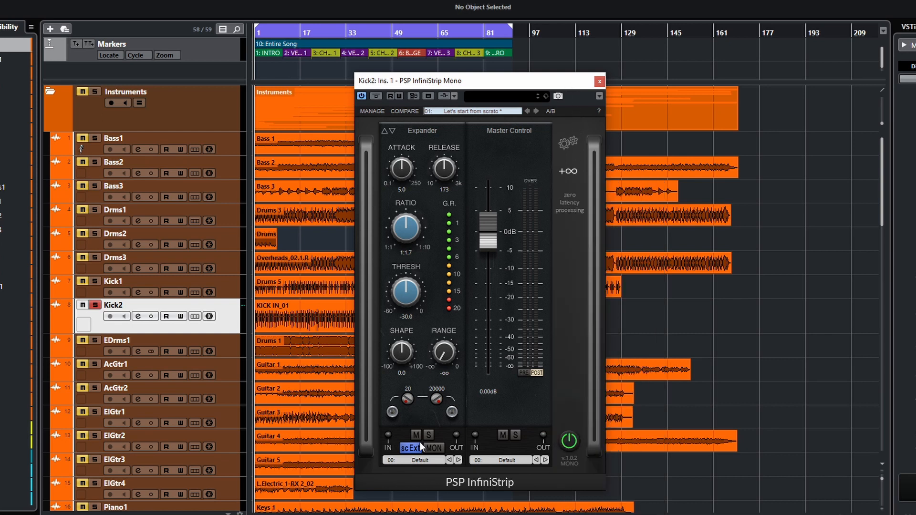
pyautogui.click(430, 450)
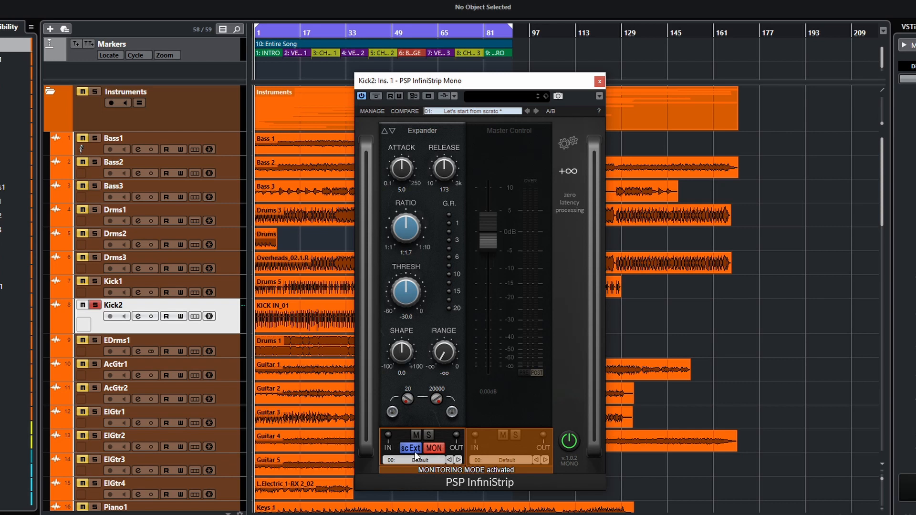
pyautogui.click(435, 449)
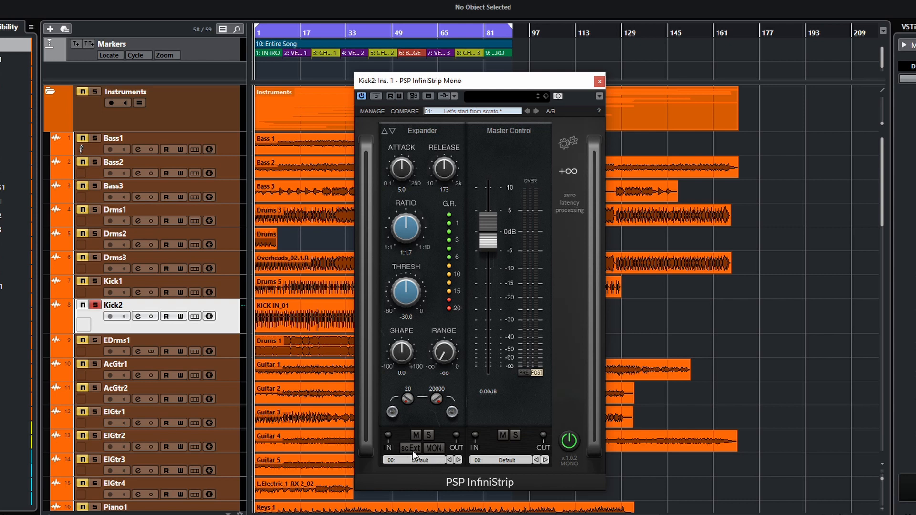
# Monitor the Expander's internal side-chain while toggling its low-cut filter switch, and end monitoring.
pyautogui.click(433, 448)
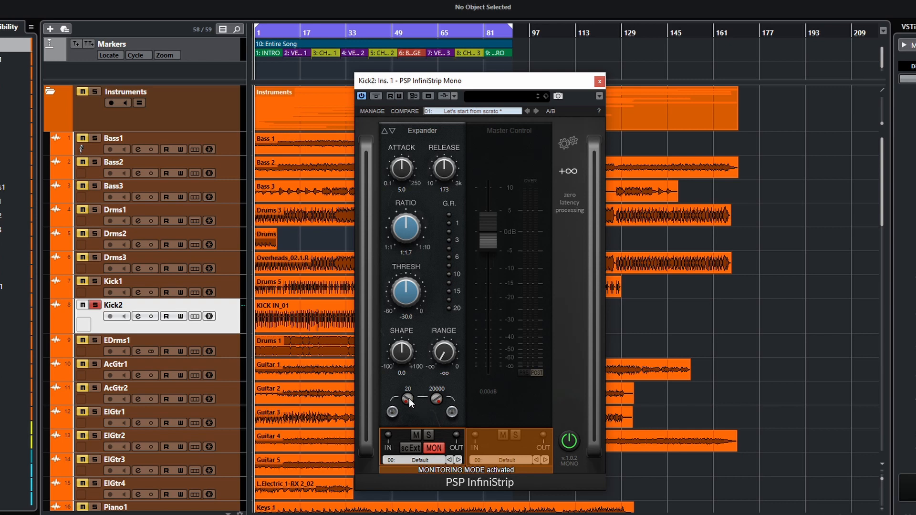
pyautogui.click(391, 412)
pyautogui.click(392, 412)
pyautogui.click(427, 450)
# Cycle the module through Gate, Ducker and Expander, and leave it set to Gate.
pyautogui.click(422, 130)
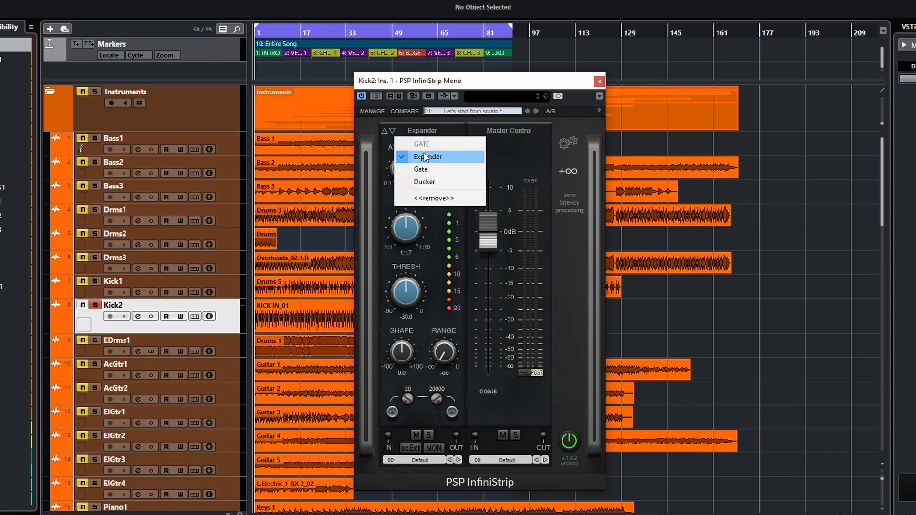
pyautogui.click(420, 166)
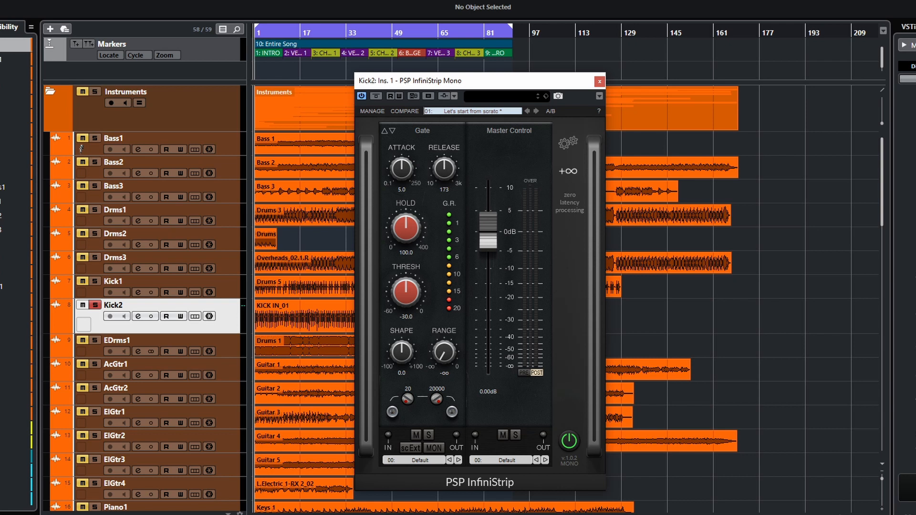
pyautogui.click(417, 130)
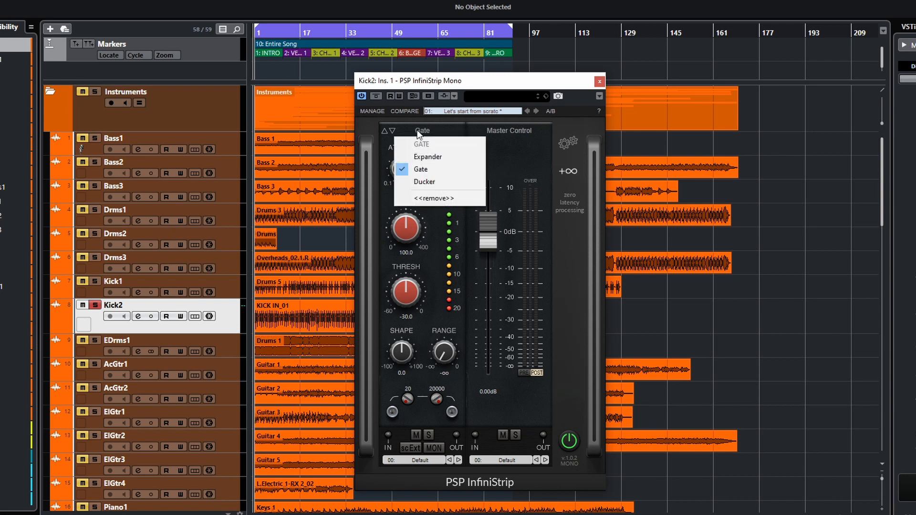
pyautogui.click(425, 185)
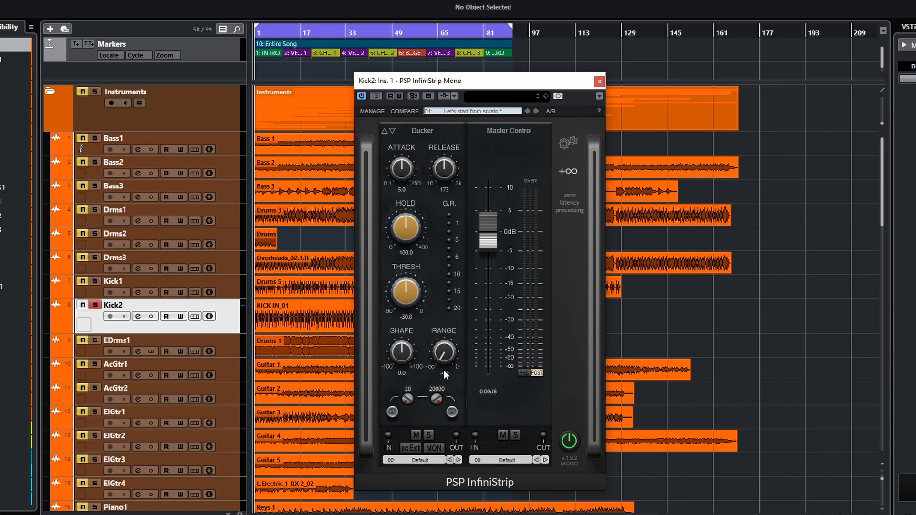
pyautogui.click(422, 131)
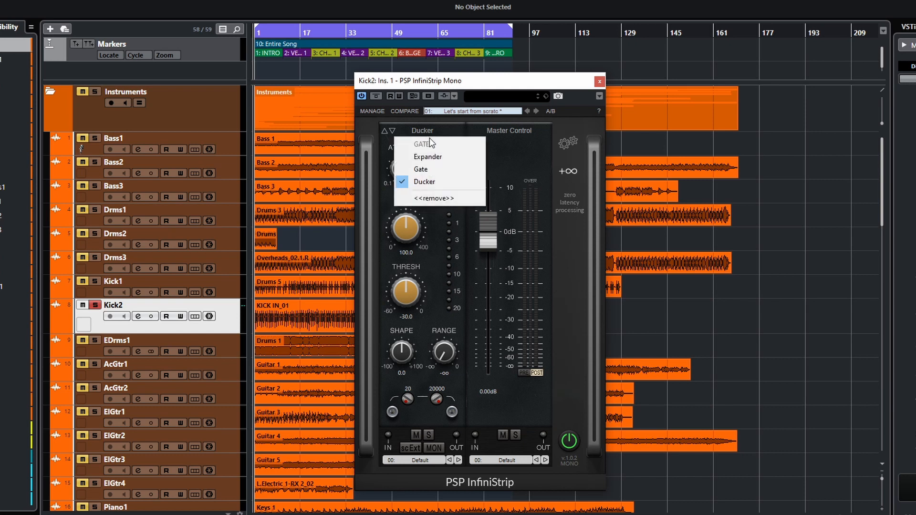
pyautogui.click(419, 156)
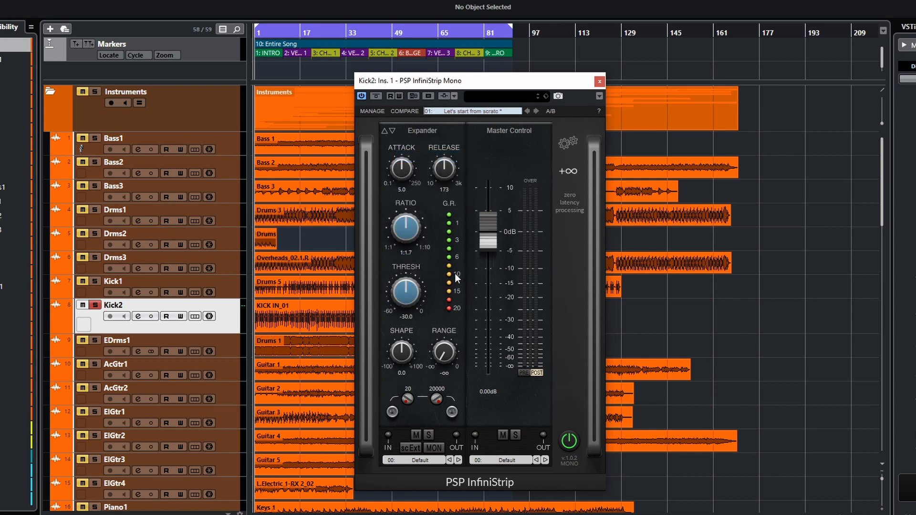
pyautogui.click(419, 135)
pyautogui.click(419, 165)
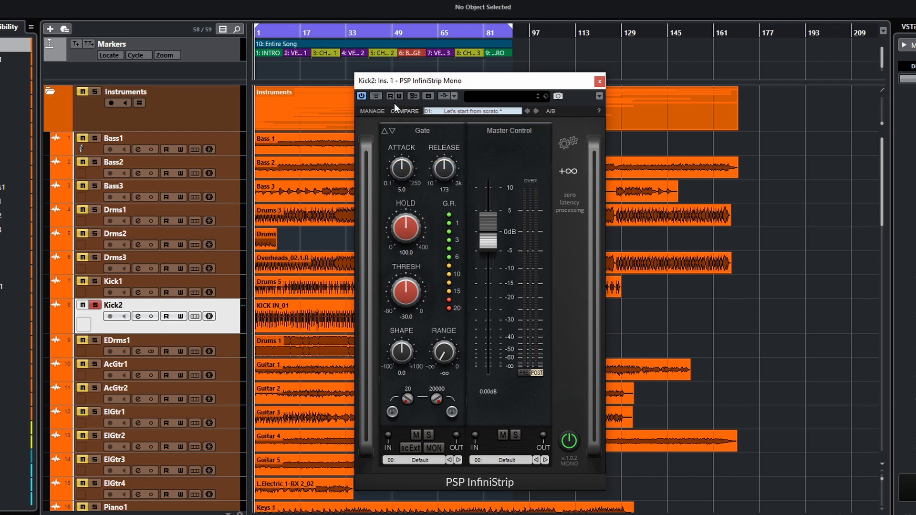
# Play the soloed Kick2 track with the Gate module muted, and unmute the module during playback.
pyautogui.click(417, 435)
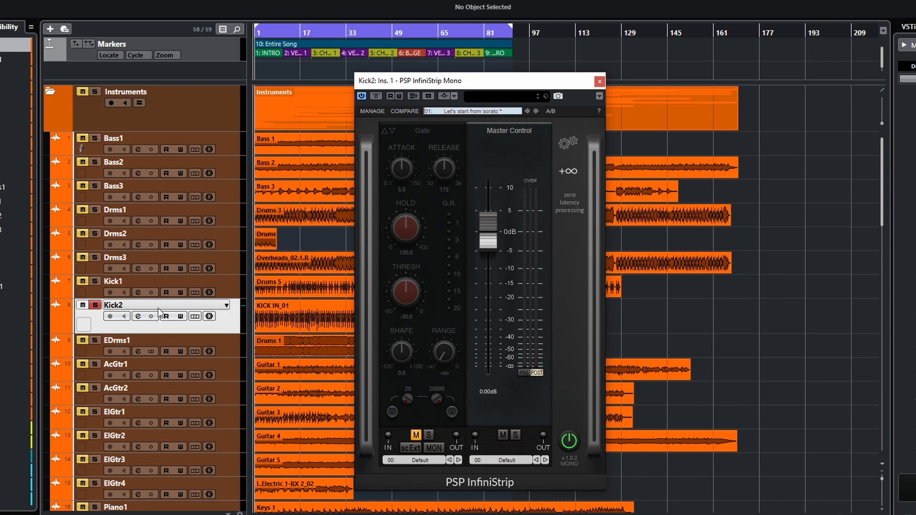
pyautogui.press('space')
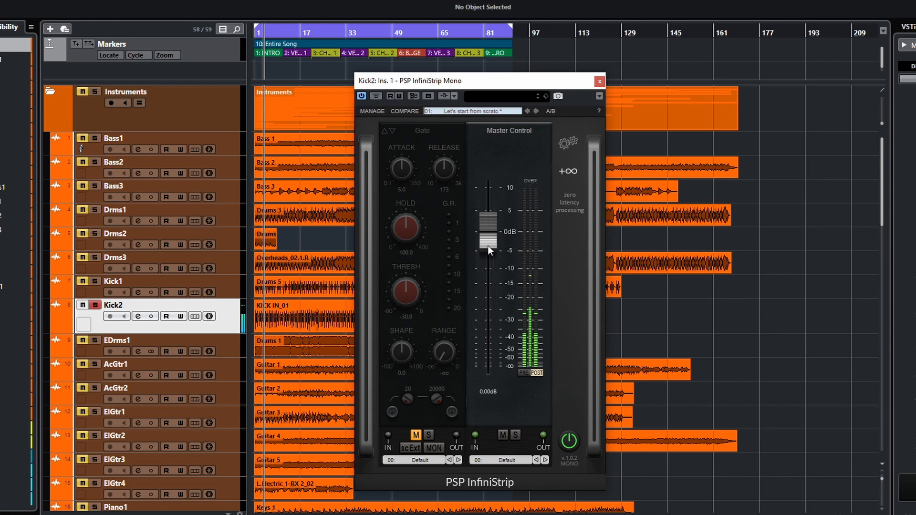
pyautogui.click(416, 435)
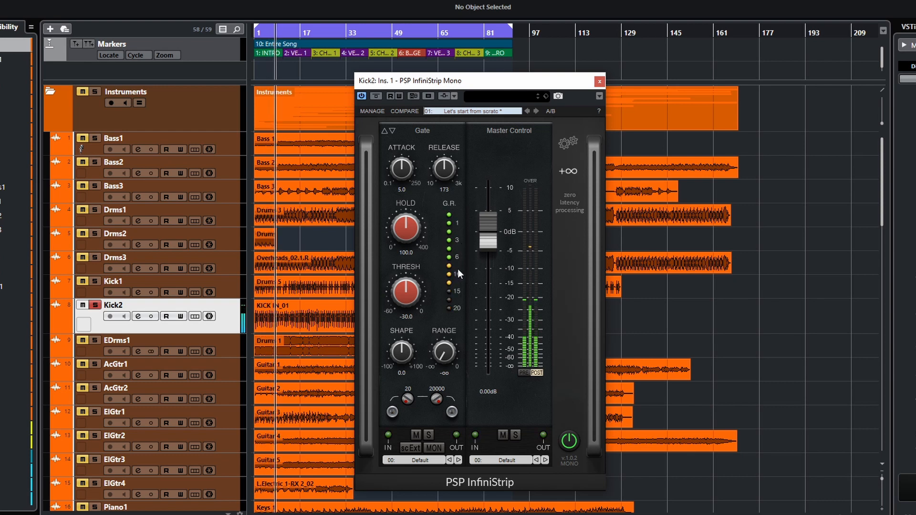
# Raise the Master Control fader to 6.72 dB.
pyautogui.moveTo(484, 231); pyautogui.dragTo(488, 211)
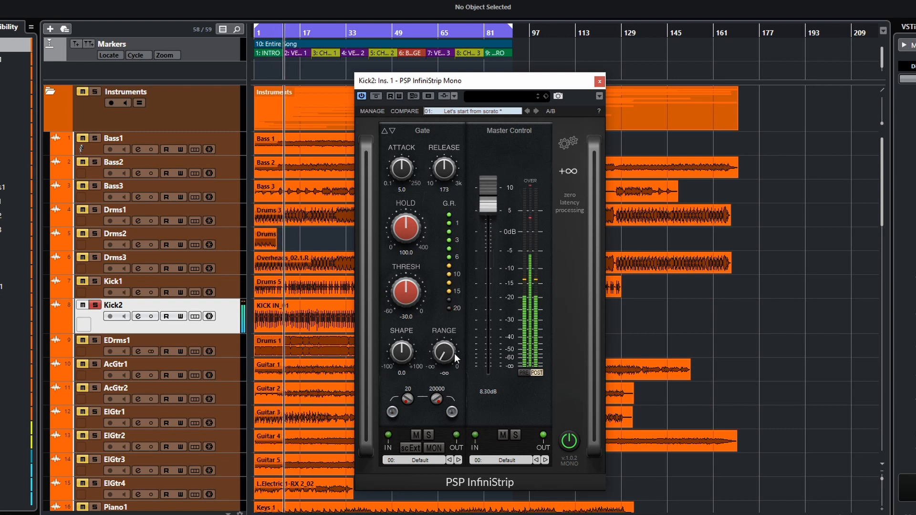
pyautogui.moveTo(485, 209); pyautogui.dragTo(485, 216)
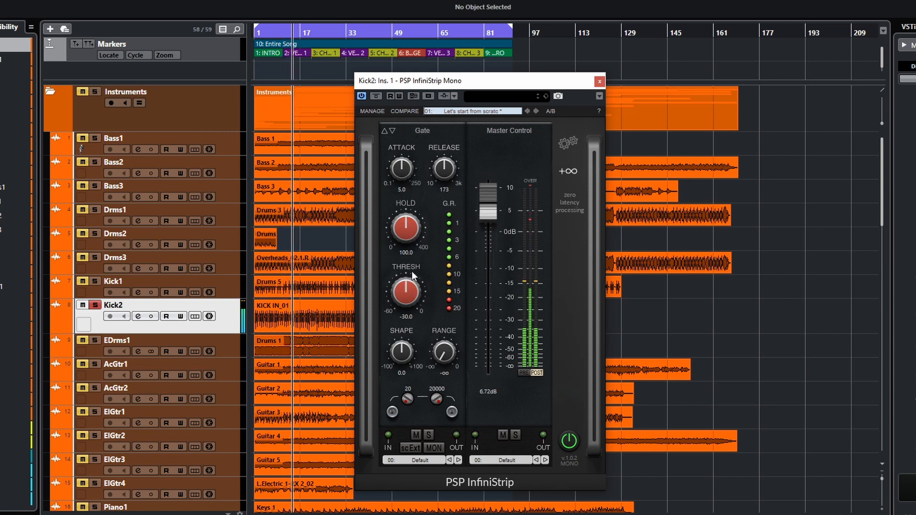
# Sweep the Gate's threshold to -60 and 0 during playback, and set it to -43.7.
pyautogui.moveTo(411, 285); pyautogui.dragTo(417, 391)
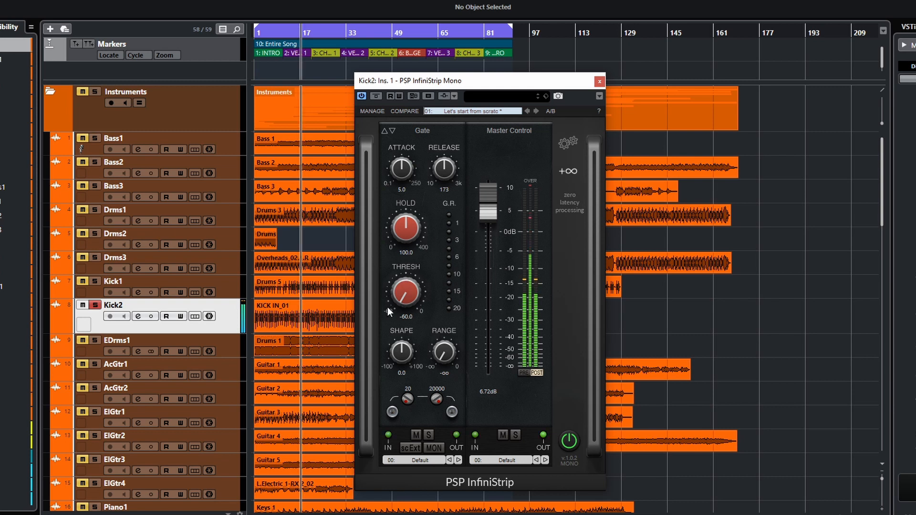
pyautogui.moveTo(405, 299); pyautogui.dragTo(425, 139)
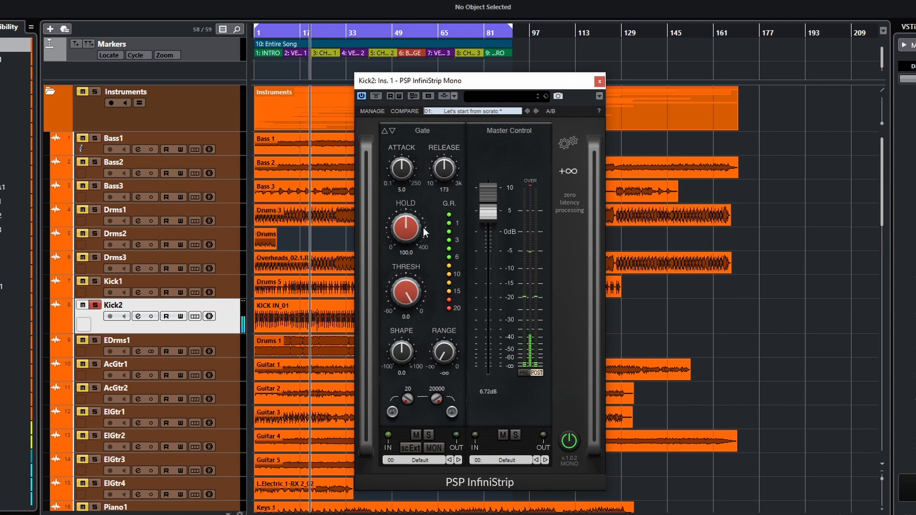
pyautogui.moveTo(405, 300); pyautogui.dragTo(404, 363)
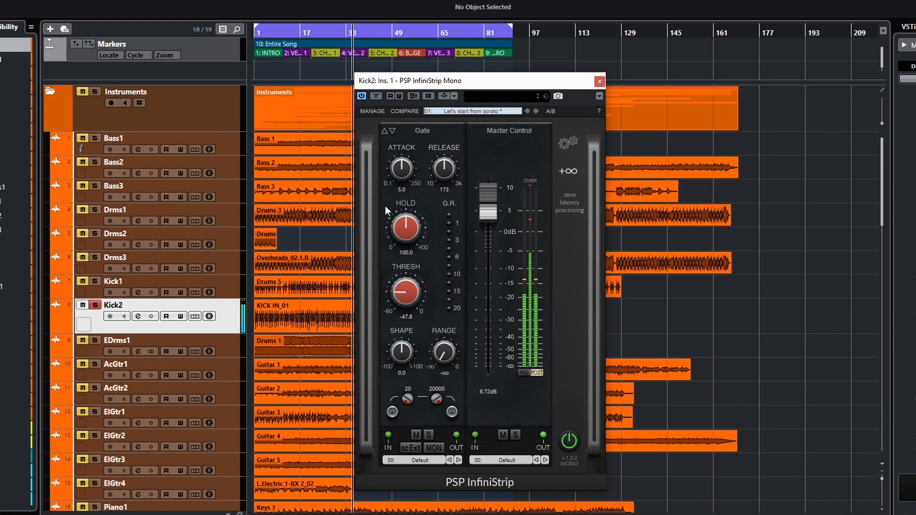
pyautogui.moveTo(399, 301); pyautogui.dragTo(400, 289)
# Compare the Gate's attack at 0.1, replaying the kick from the start, and raise the attack to 250.
pyautogui.moveTo(402, 168); pyautogui.dragTo(401, 255)
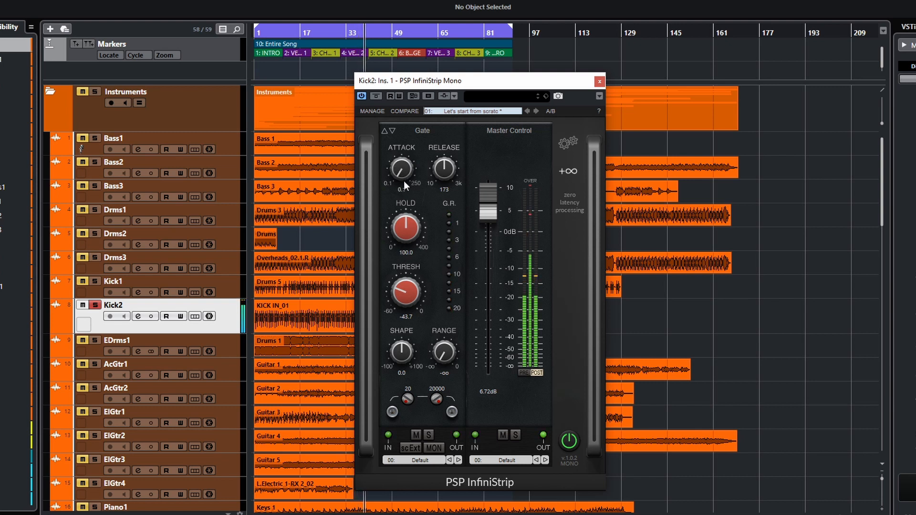
pyautogui.press('.')
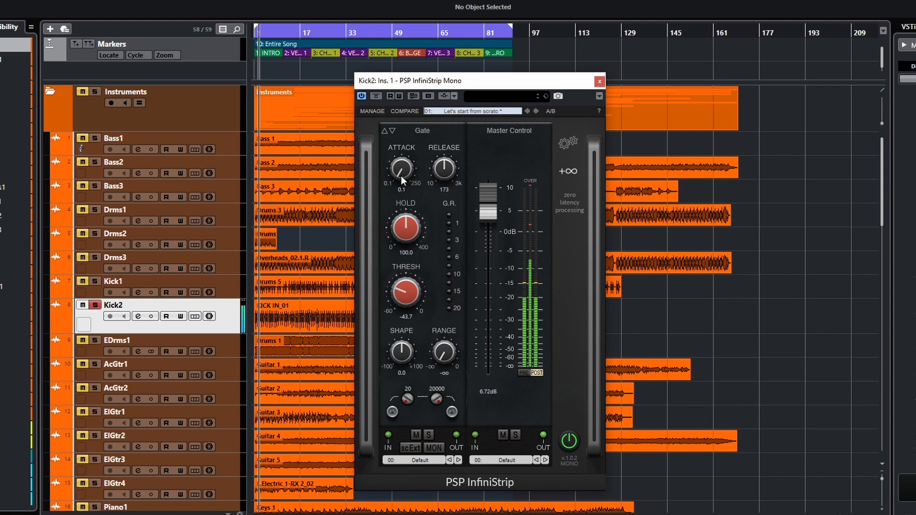
pyautogui.moveTo(401, 175); pyautogui.dragTo(399, 149)
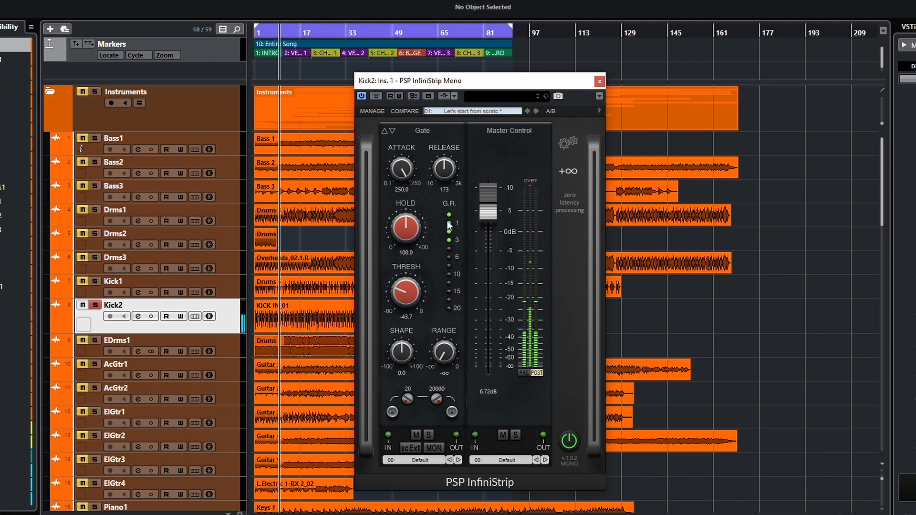
# Lower the Gate's attack to 0.1, and compare the release at 10 and 2192 before setting it to 461.
pyautogui.moveTo(402, 168); pyautogui.dragTo(405, 255)
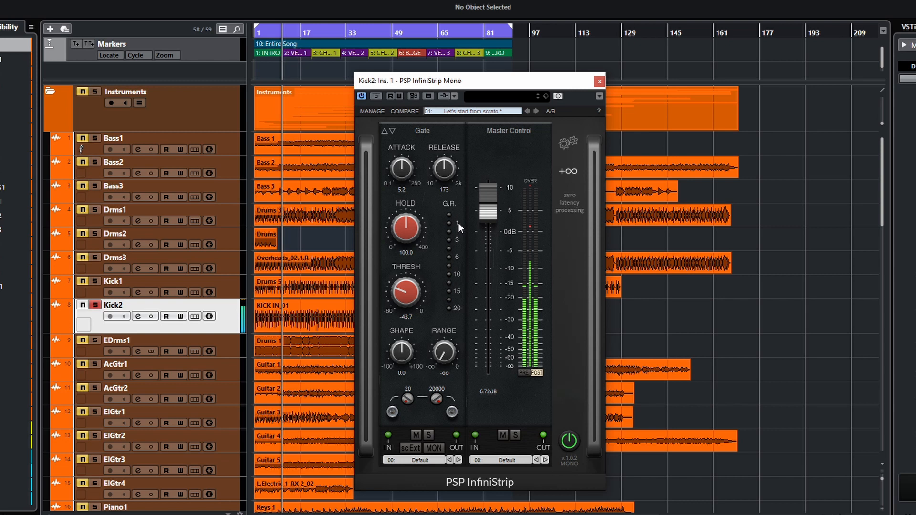
pyautogui.moveTo(416, 170); pyautogui.dragTo(409, 243)
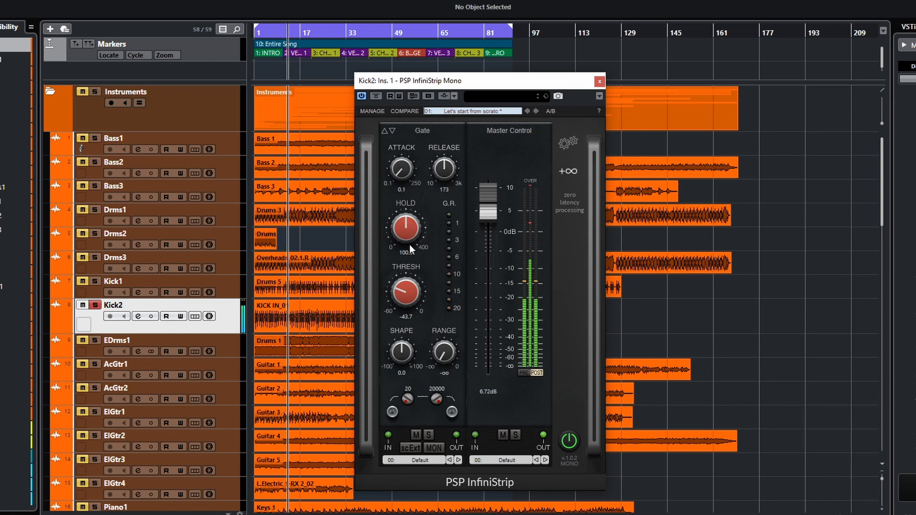
pyautogui.moveTo(443, 168); pyautogui.dragTo(439, 253)
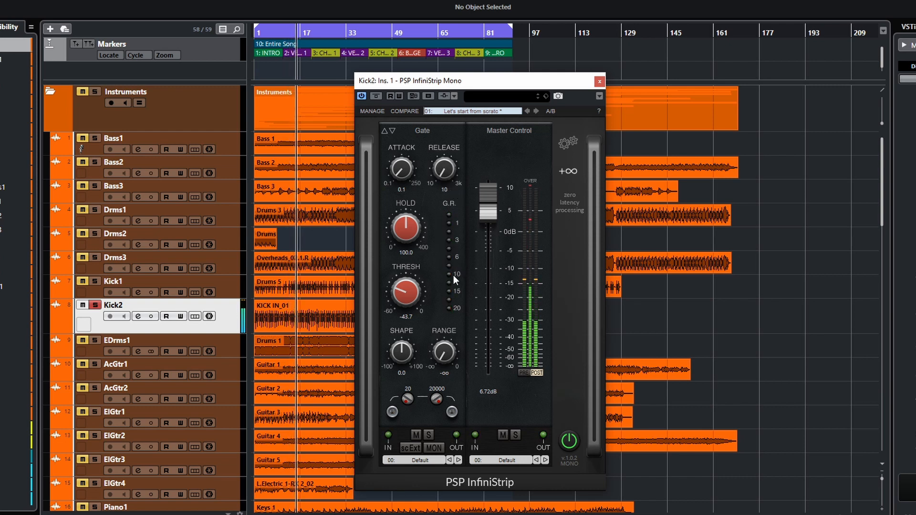
pyautogui.moveTo(448, 175); pyautogui.dragTo(451, 95)
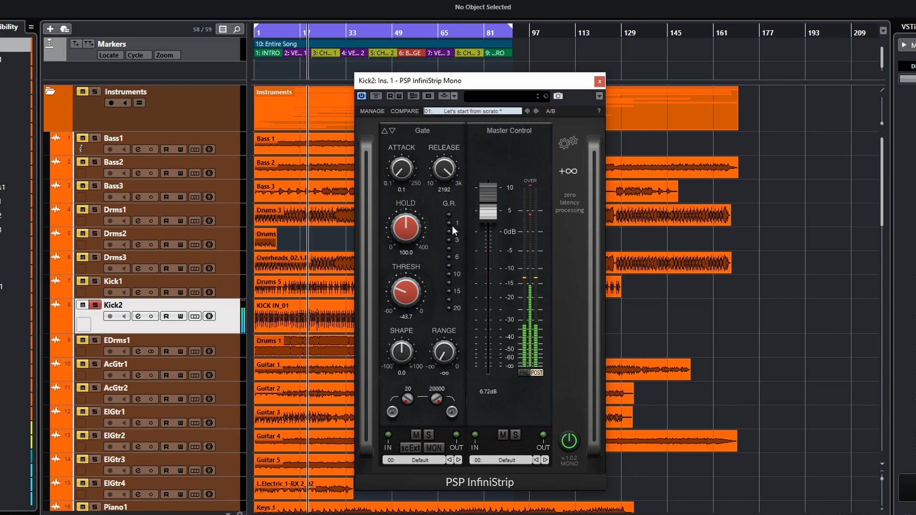
pyautogui.moveTo(451, 168); pyautogui.dragTo(445, 214)
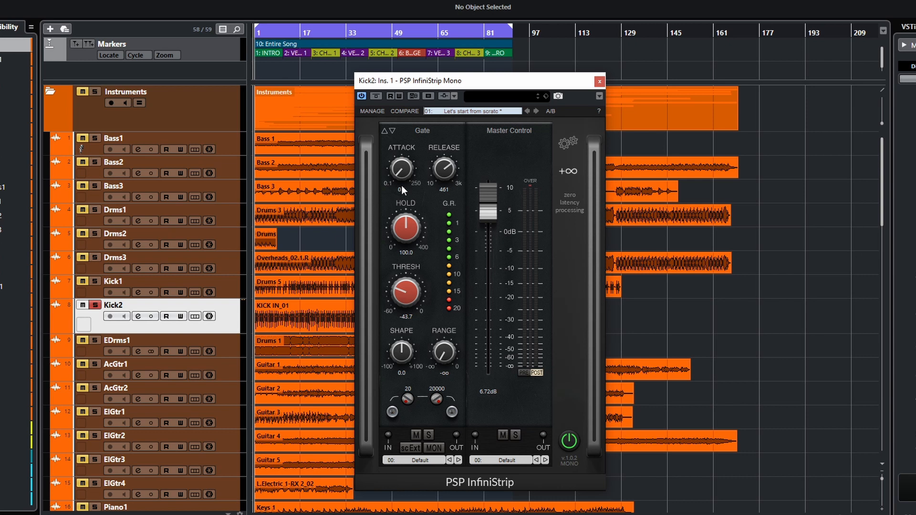
# Play the kick from the start with the Gate's attack at 250, and raise the threshold to -14.9.
pyautogui.press('space')
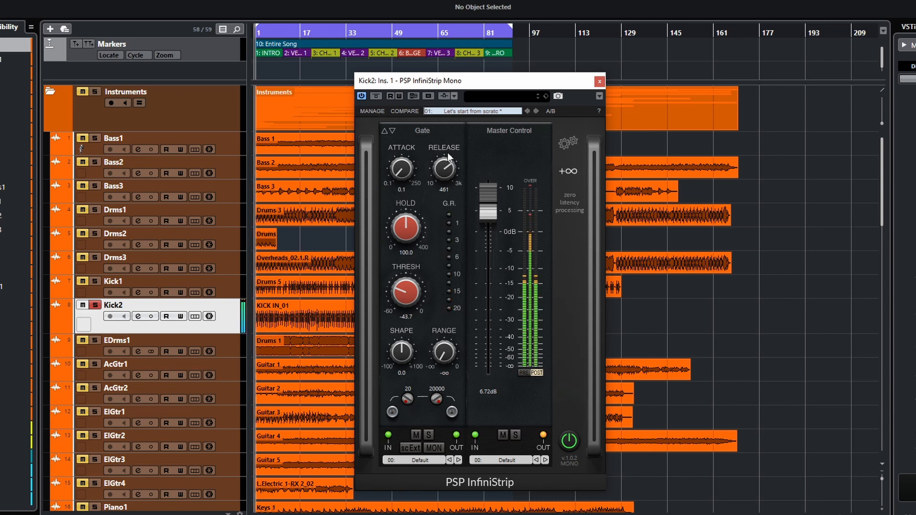
pyautogui.moveTo(402, 173); pyautogui.dragTo(399, 121)
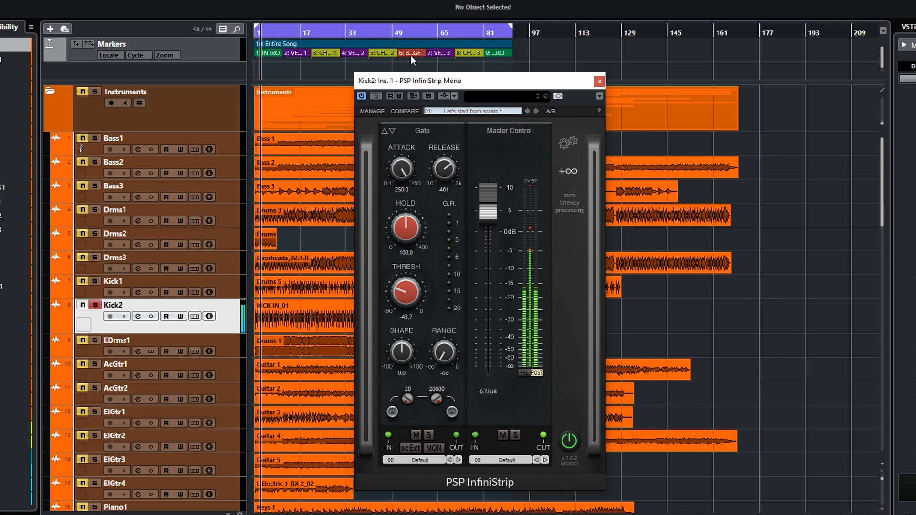
pyautogui.moveTo(400, 154); pyautogui.dragTo(399, 173)
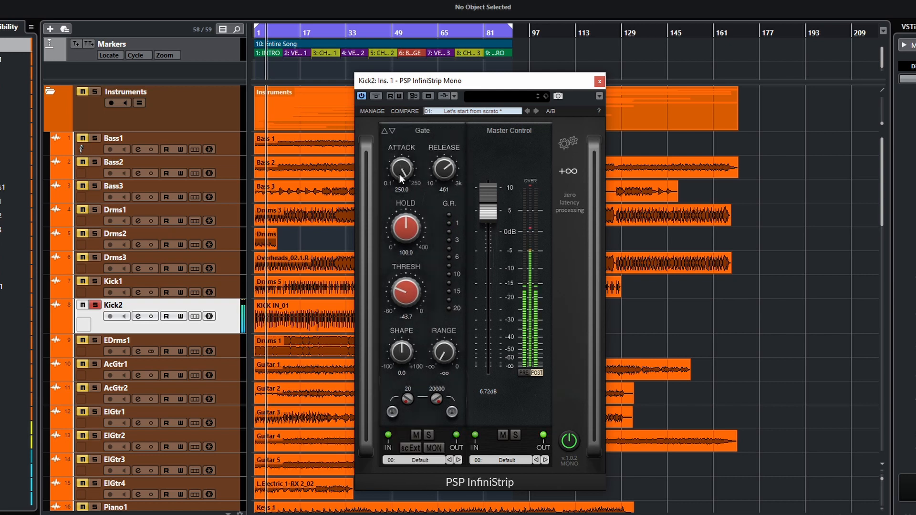
pyautogui.moveTo(411, 302); pyautogui.dragTo(416, 220)
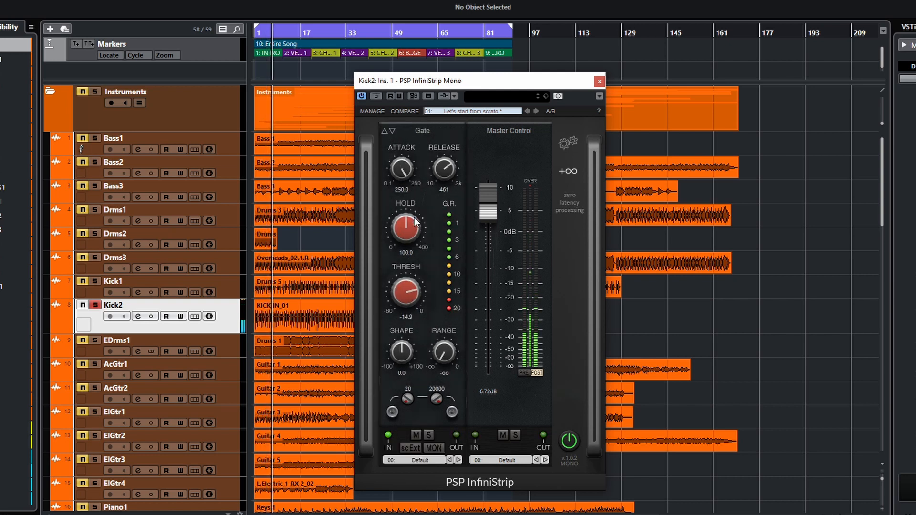
# Compare the Gate's attack at 0.1, 178.1 and 43.6 during playback, and return it to 0.1.
pyautogui.moveTo(401, 170); pyautogui.dragTo(406, 268)
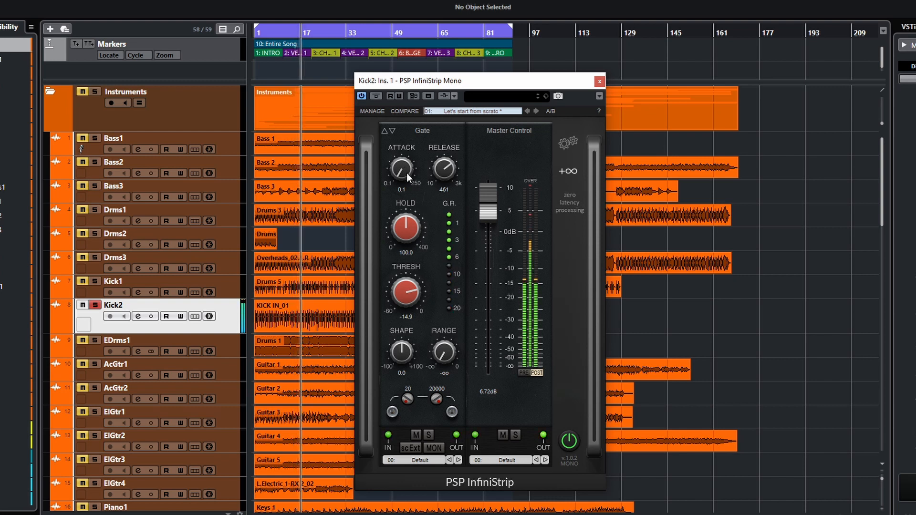
pyautogui.moveTo(407, 170); pyautogui.dragTo(408, 61)
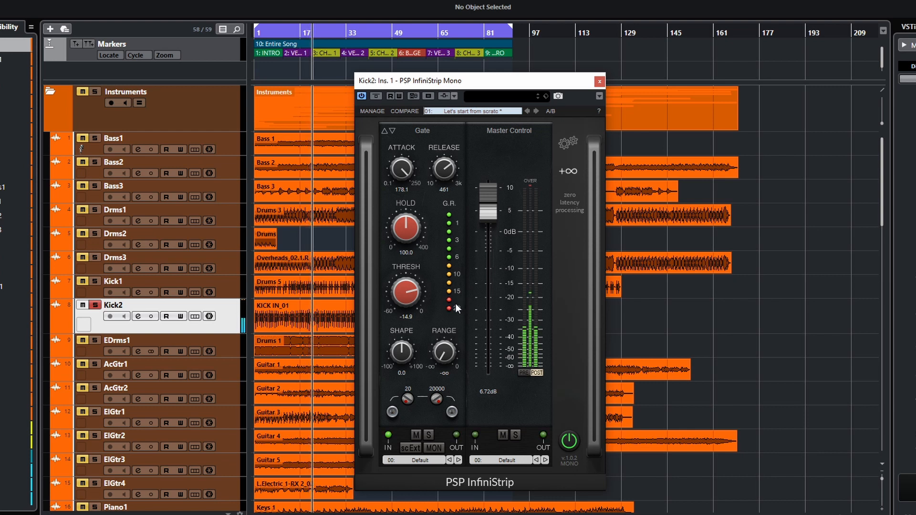
pyautogui.moveTo(401, 169); pyautogui.dragTo(400, 204)
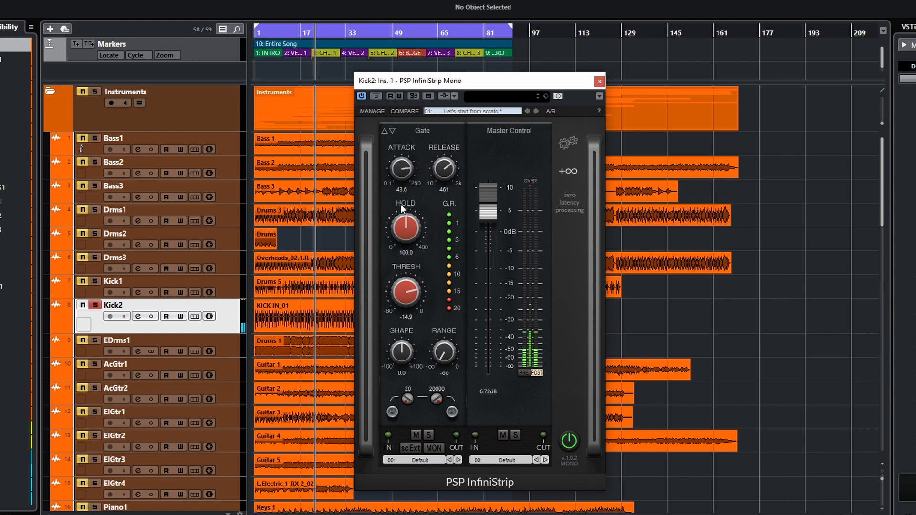
pyautogui.moveTo(397, 267); pyautogui.dragTo(393, 324)
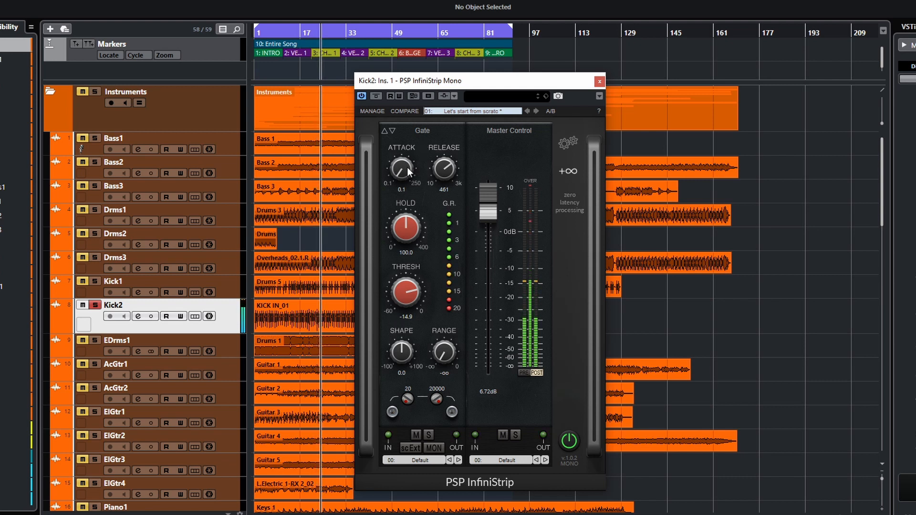
# Audition the Gate's release at 3000, 10 and 1572 during playback, and set it to 552.
pyautogui.moveTo(432, 180); pyautogui.dragTo(457, 107)
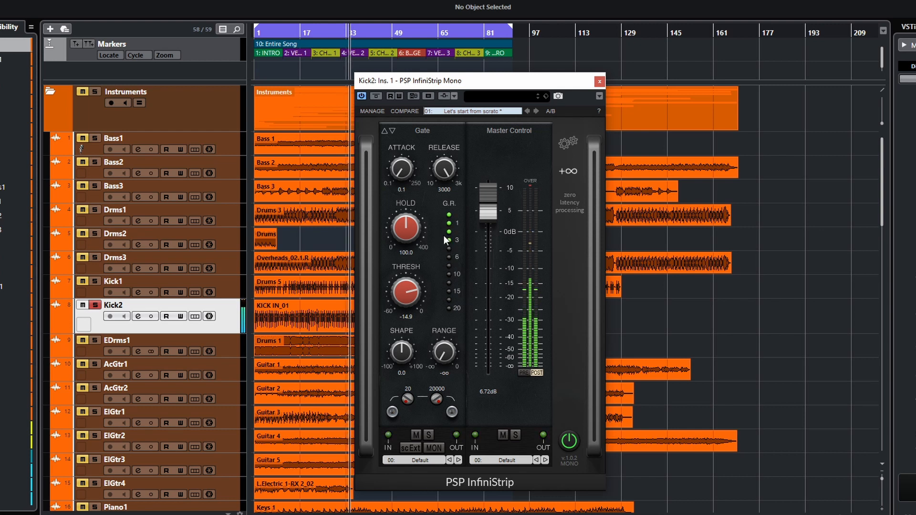
pyautogui.moveTo(436, 170); pyautogui.dragTo(450, 354)
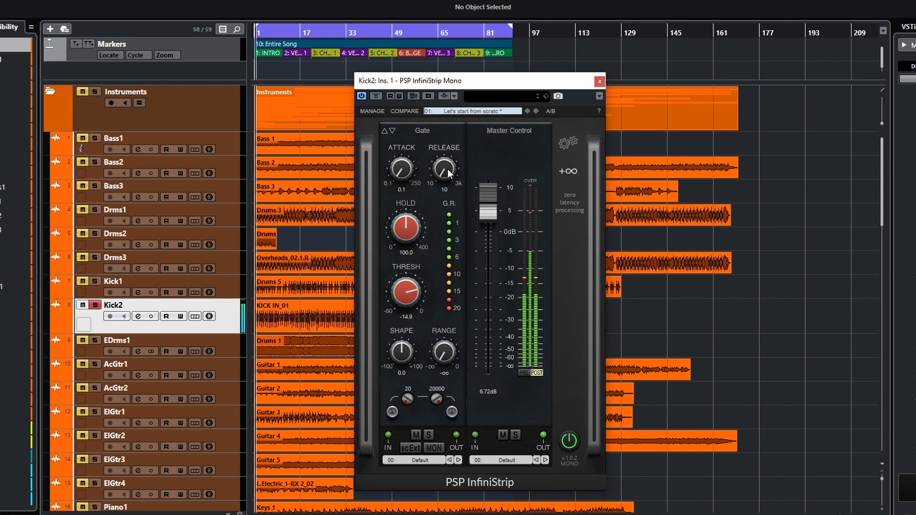
pyautogui.moveTo(445, 174); pyautogui.dragTo(465, 52)
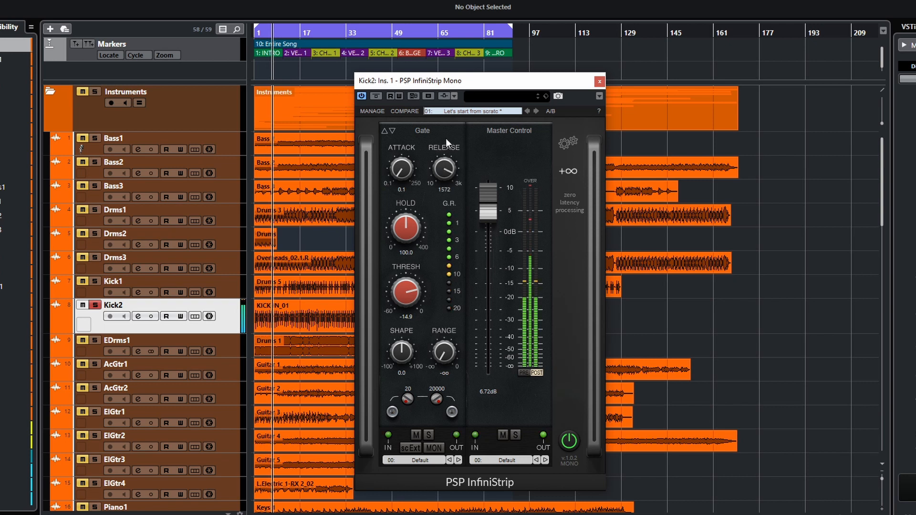
pyautogui.moveTo(445, 140); pyautogui.dragTo(447, 176)
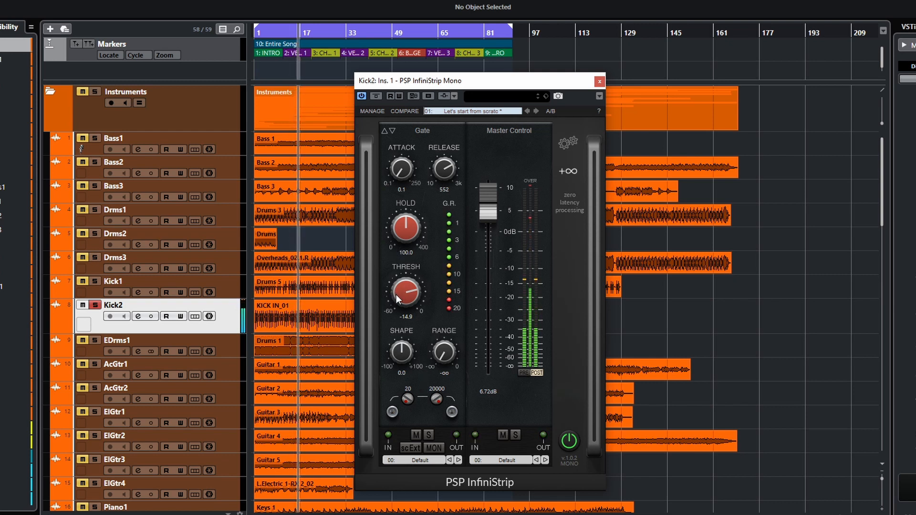
# Set the Gate's threshold to -22.2 and reduce the hold to 0.
pyautogui.moveTo(396, 294); pyautogui.dragTo(405, 312)
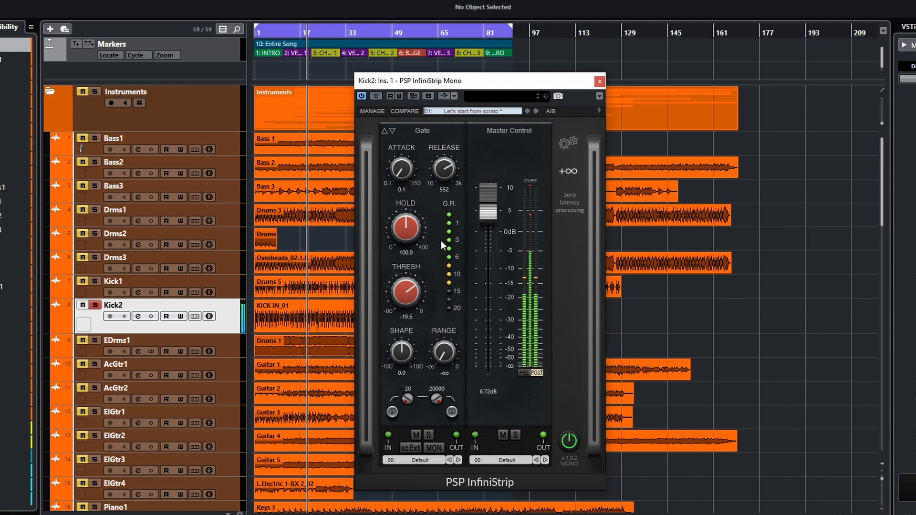
pyautogui.moveTo(406, 228); pyautogui.dragTo(420, 363)
pyautogui.moveTo(406, 290); pyautogui.dragTo(405, 295)
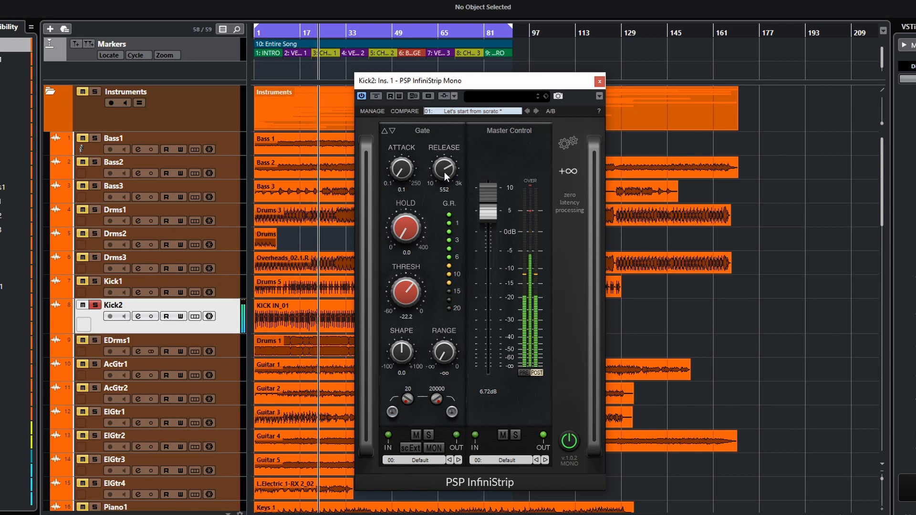
# Shorten the Gate's release to 58, and try the hold at 169, 295.8 and 209.3.
pyautogui.moveTo(445, 172); pyautogui.dragTo(434, 233)
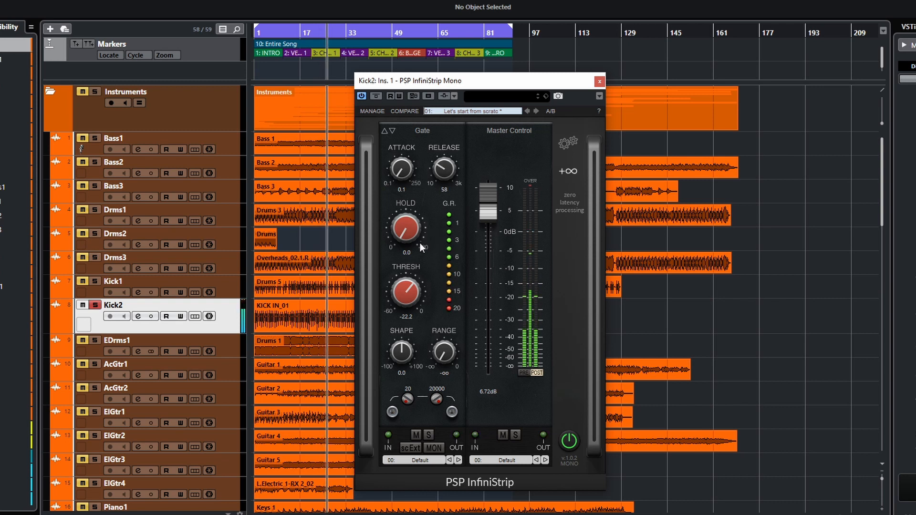
pyautogui.moveTo(409, 236); pyautogui.dragTo(409, 188)
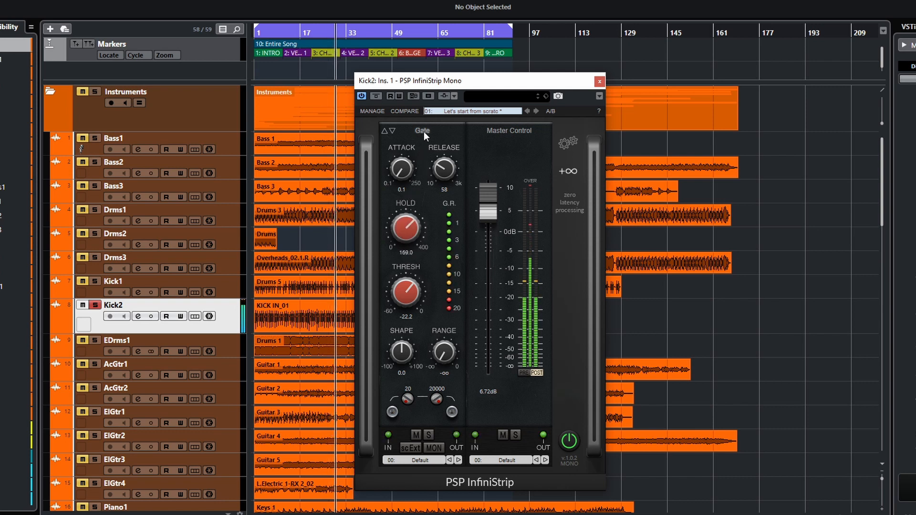
pyautogui.moveTo(400, 224); pyautogui.dragTo(405, 197)
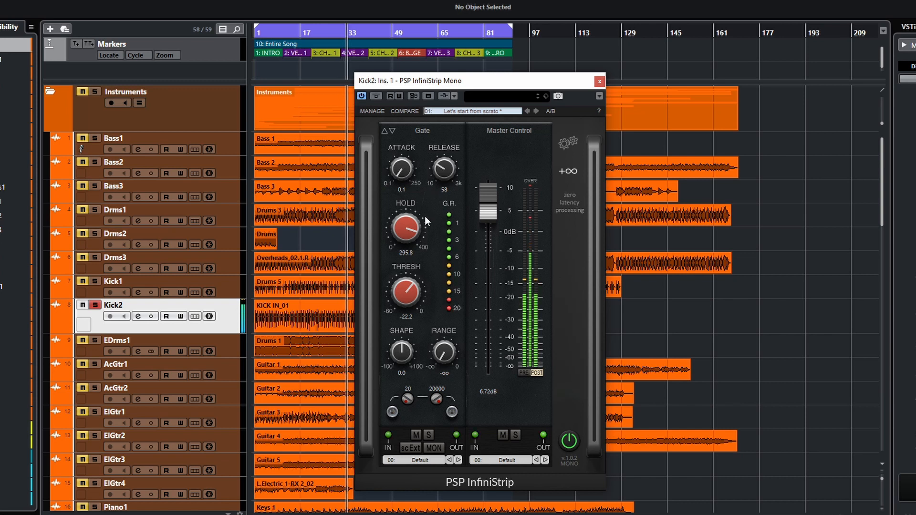
pyautogui.moveTo(405, 237)
pyautogui.mouseDown()
pyautogui.moveTo(405, 247)
pyautogui.moveTo(407, 238)
pyautogui.mouseUp()
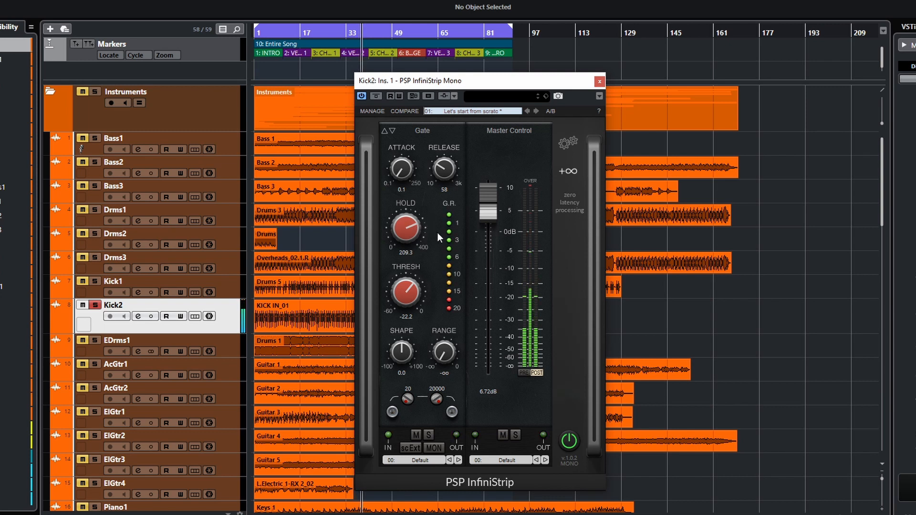
# Replay the kick from the start, compare the Gate's hold at 0, 400 and 226, and reset it to its default of 100.
pyautogui.press('.')
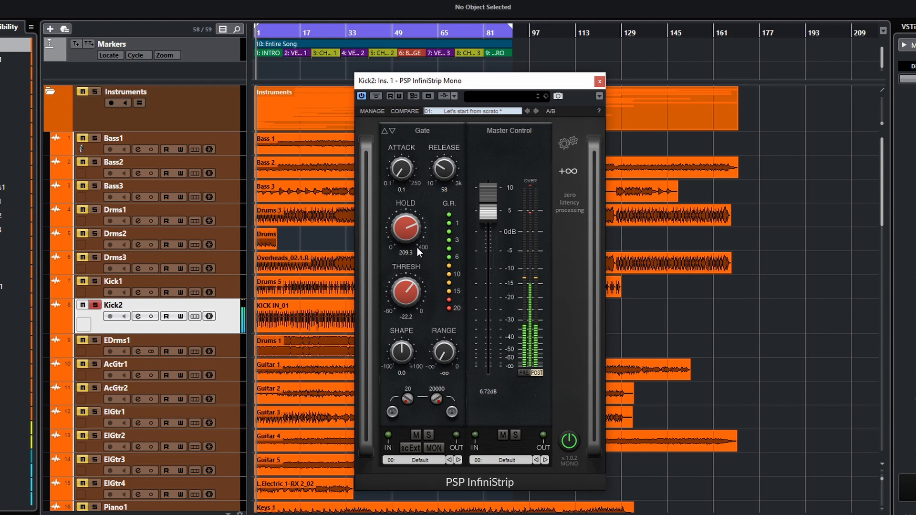
pyautogui.moveTo(410, 235); pyautogui.dragTo(437, 390)
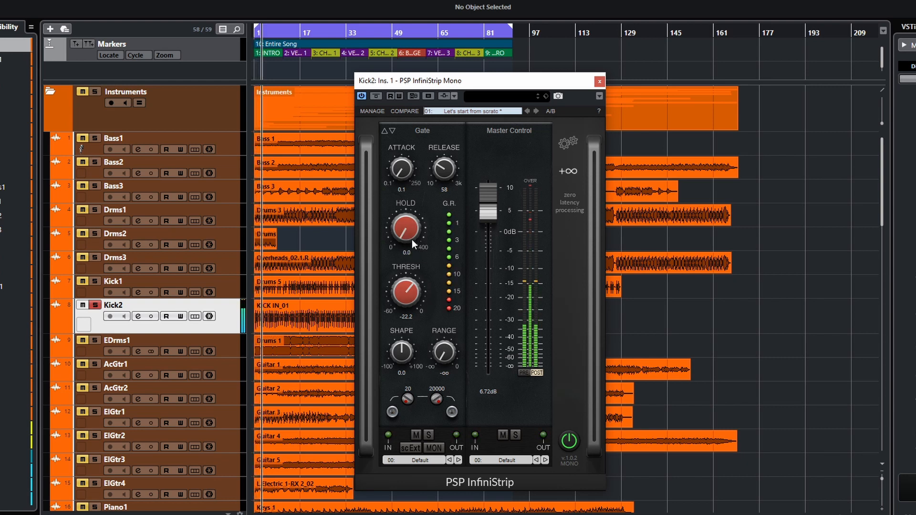
pyautogui.moveTo(410, 239); pyautogui.dragTo(443, 83)
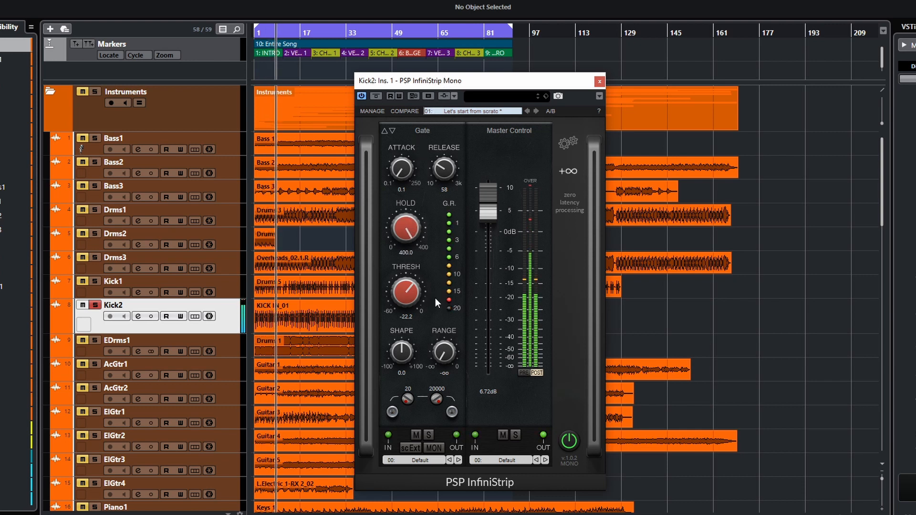
pyautogui.moveTo(404, 239); pyautogui.dragTo(408, 271)
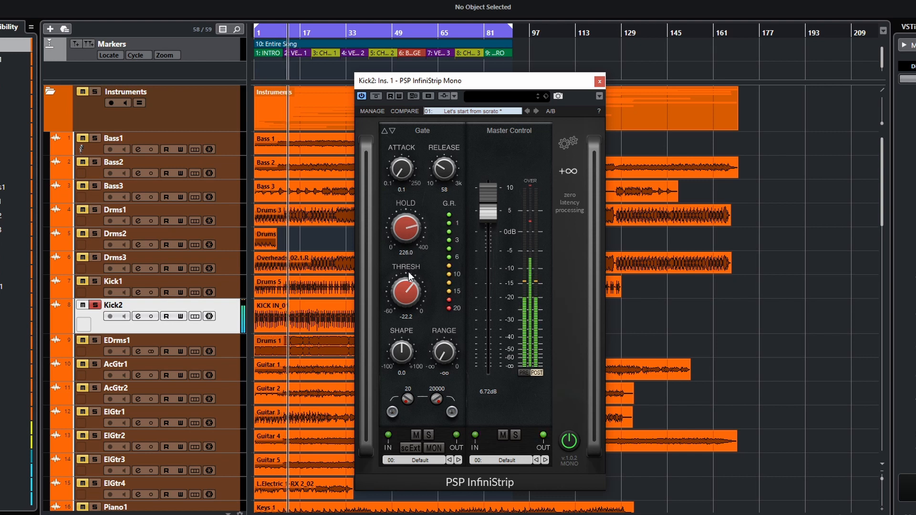
pyautogui.doubleClick(408, 232)
# Try the Gate's release at 440 during playback, and set it to 78.
pyautogui.doubleClick(444, 168)
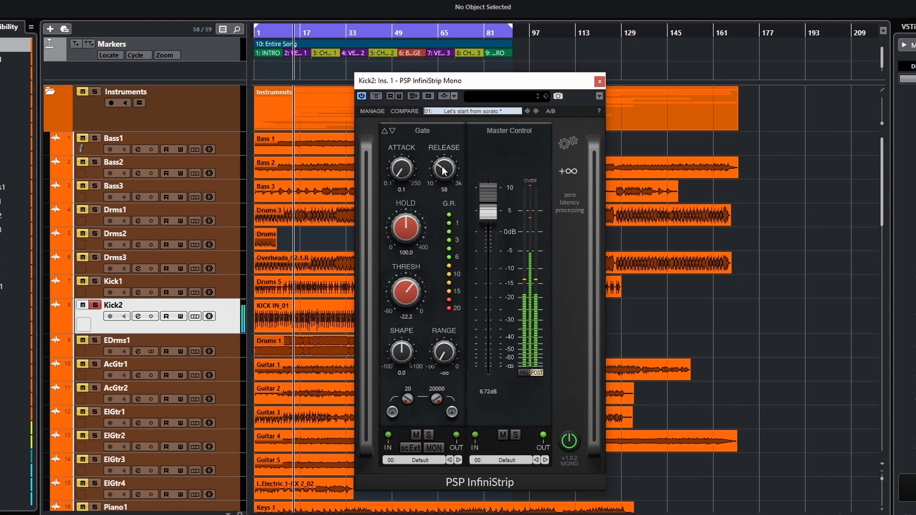
pyautogui.moveTo(446, 127); pyautogui.dragTo(449, 111)
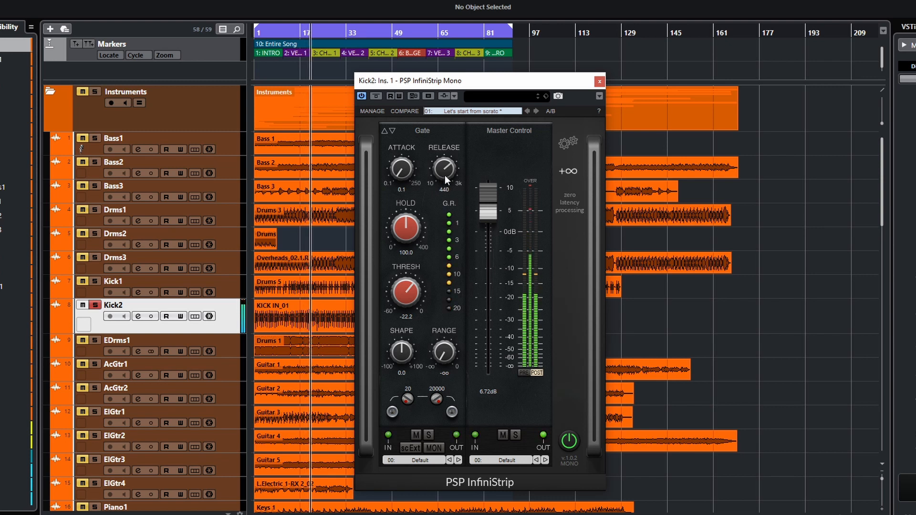
pyautogui.moveTo(454, 163); pyautogui.dragTo(445, 237)
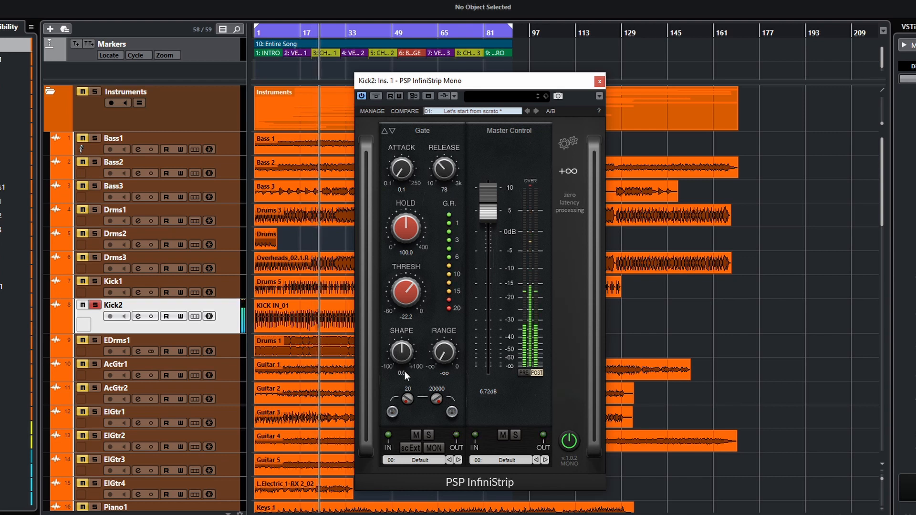
# Sweep the Gate's shape from -36 to -100 and up to 100 during playback, and set it to 1.
pyautogui.moveTo(406, 348); pyautogui.dragTo(411, 390)
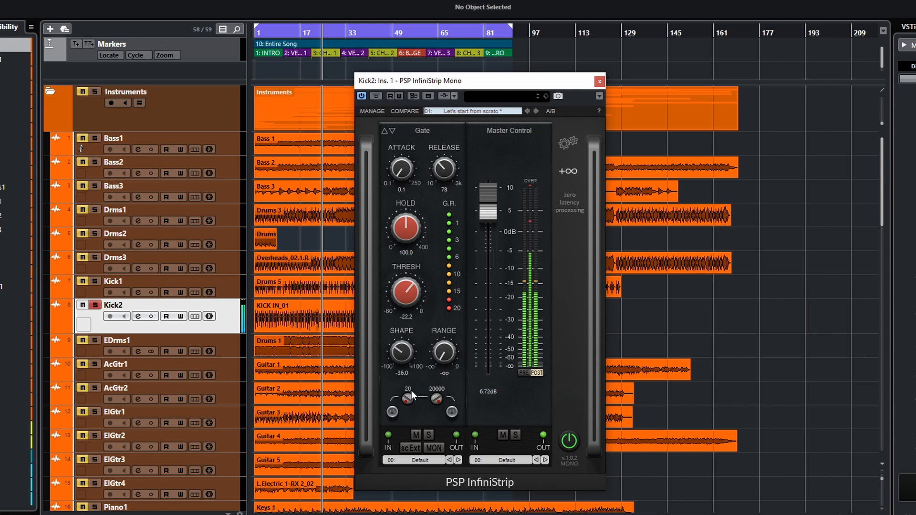
pyautogui.click(408, 444)
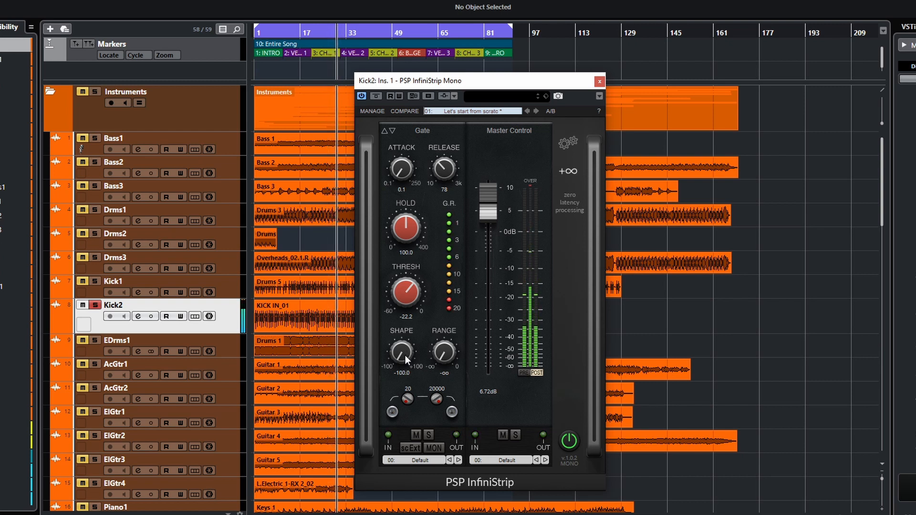
pyautogui.moveTo(405, 354); pyautogui.dragTo(400, 173)
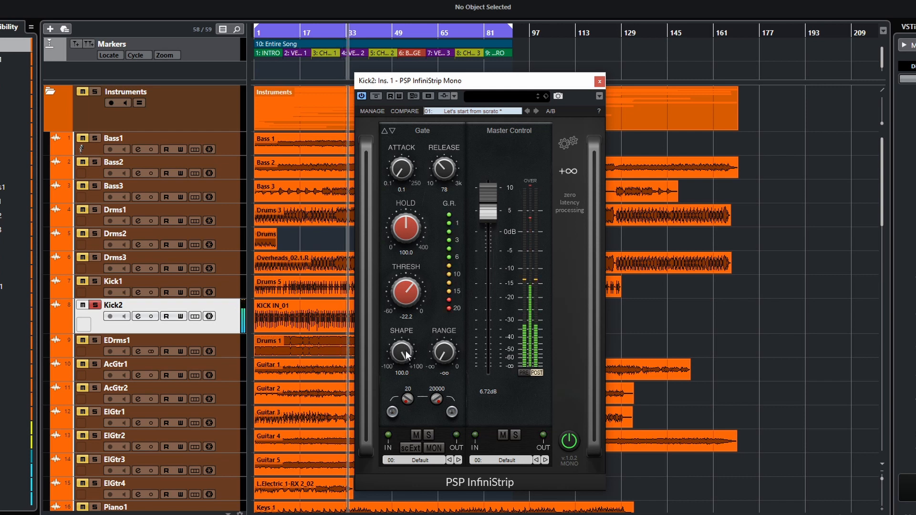
pyautogui.moveTo(407, 372); pyautogui.dragTo(388, 333)
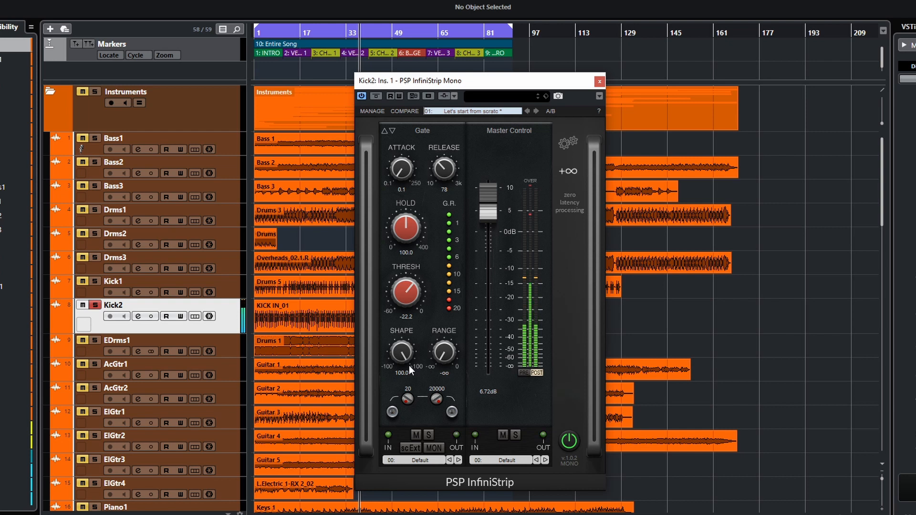
pyautogui.moveTo(401, 356); pyautogui.dragTo(405, 408)
pyautogui.moveTo(406, 446); pyautogui.dragTo(405, 442)
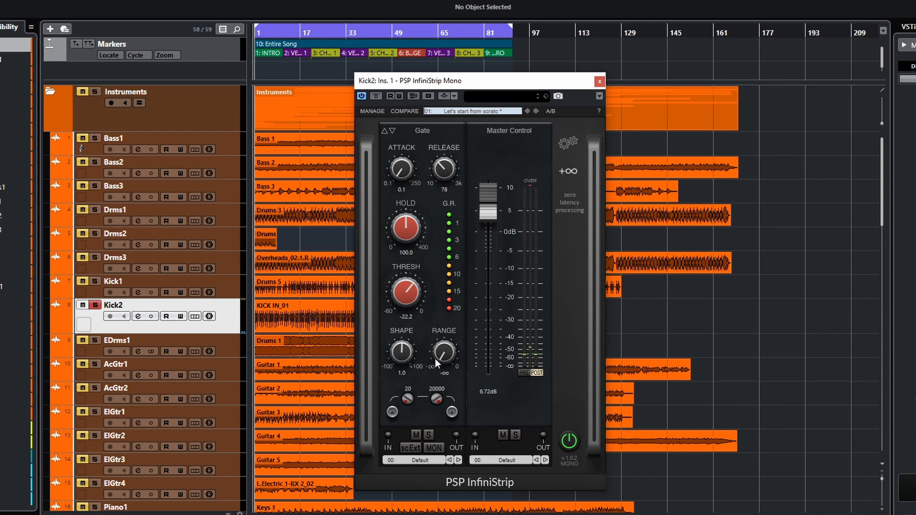
# Try the Gate's range at 0, -11.8 and 0 again during playback, and bring it to -10.4.
pyautogui.moveTo(442, 360); pyautogui.dragTo(454, 192)
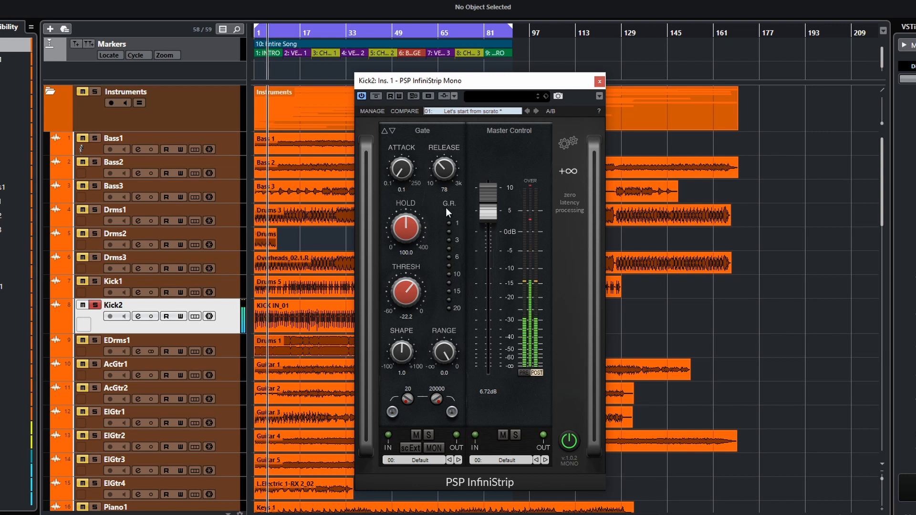
pyautogui.moveTo(442, 364)
pyautogui.mouseDown()
pyautogui.moveTo(441, 390)
pyautogui.moveTo(444, 346)
pyautogui.moveTo(443, 370)
pyautogui.mouseUp()
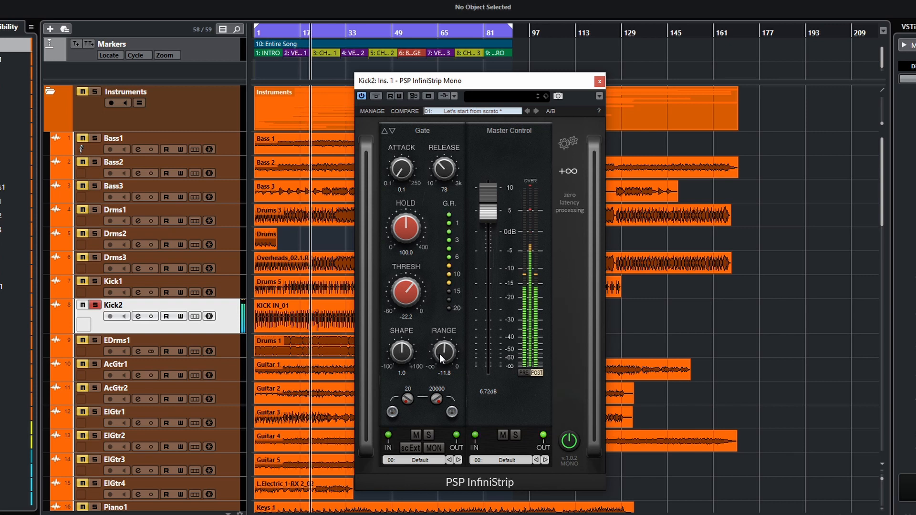
pyautogui.moveTo(439, 353); pyautogui.dragTo(446, 189)
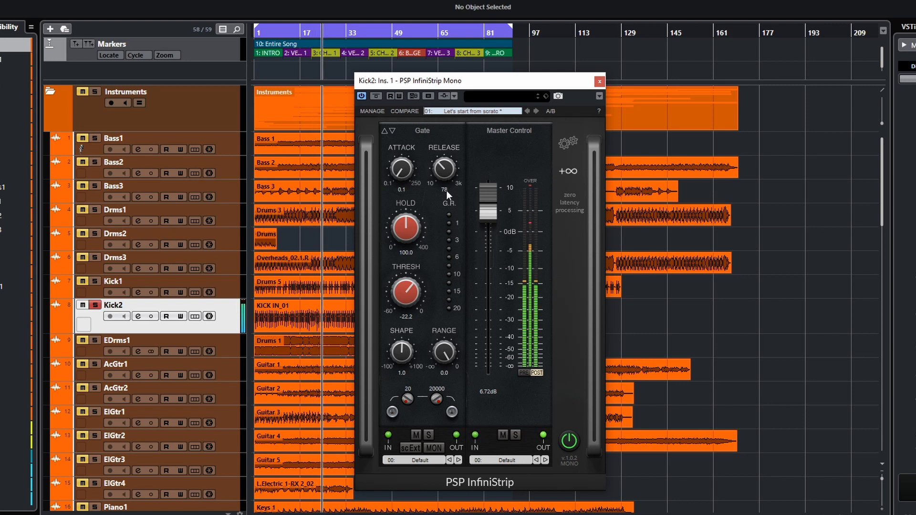
pyautogui.moveTo(448, 354)
pyautogui.mouseDown()
pyautogui.moveTo(448, 367)
pyautogui.moveTo(448, 351)
pyautogui.mouseUp()
# Fine-tune the Gate on the playing kick with release 353, threshold -22.0 and range -11.8.
pyautogui.moveTo(434, 166); pyautogui.dragTo(454, 130)
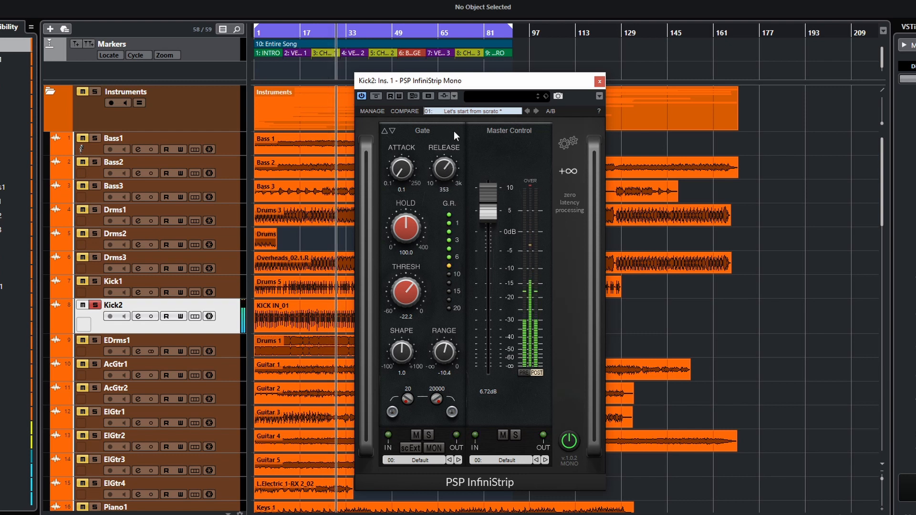
pyautogui.moveTo(411, 299)
pyautogui.mouseDown()
pyautogui.moveTo(413, 312)
pyautogui.moveTo(417, 302)
pyautogui.mouseUp()
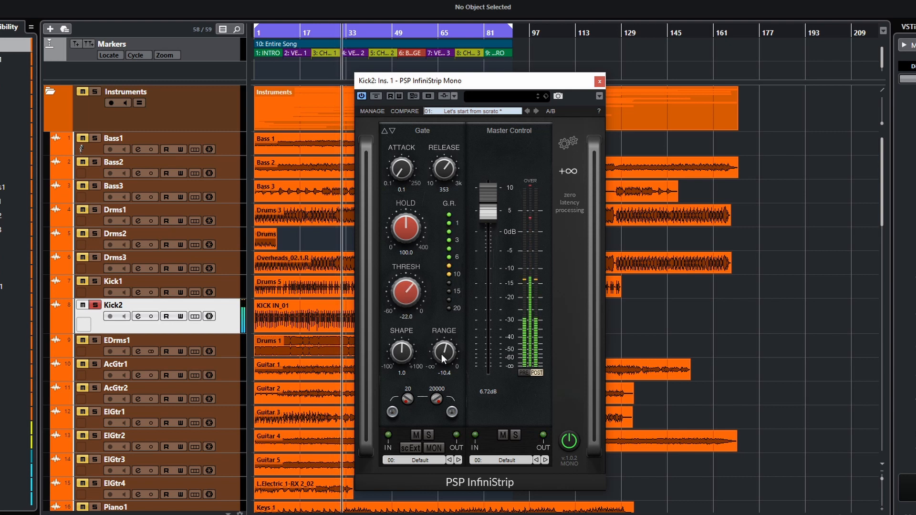
pyautogui.moveTo(452, 349); pyautogui.dragTo(450, 366)
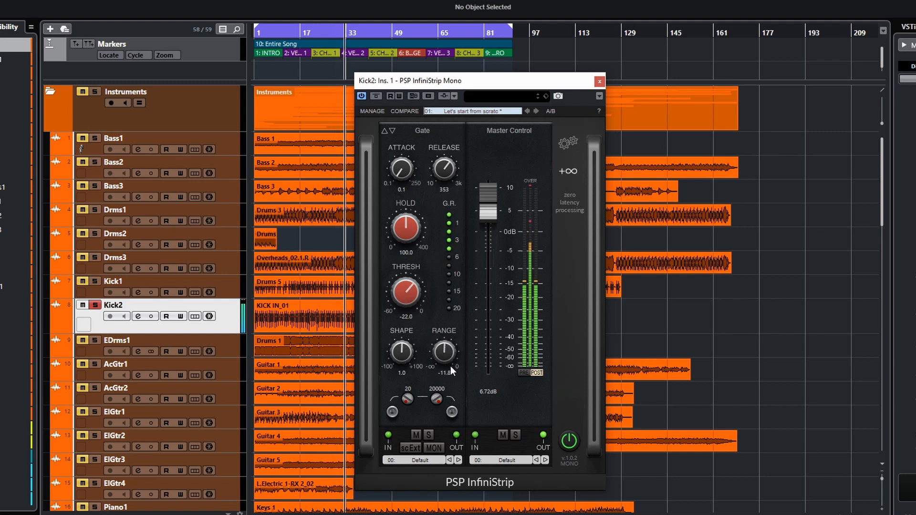
# Enable the Gate's sidechain low-cut filter and sweep its frequency through 2889, 31, 55 and 8000 during playback.
pyautogui.click(392, 412)
pyautogui.moveTo(409, 404); pyautogui.dragTo(433, 271)
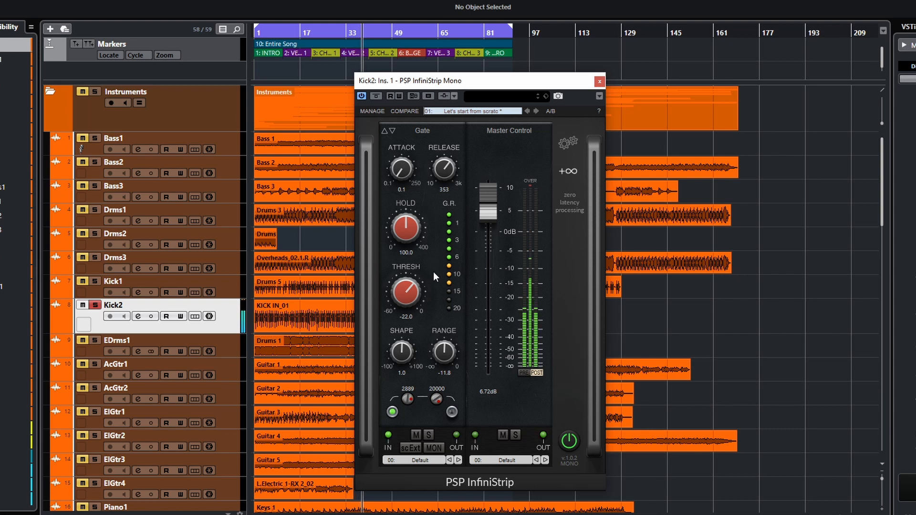
pyautogui.click(434, 447)
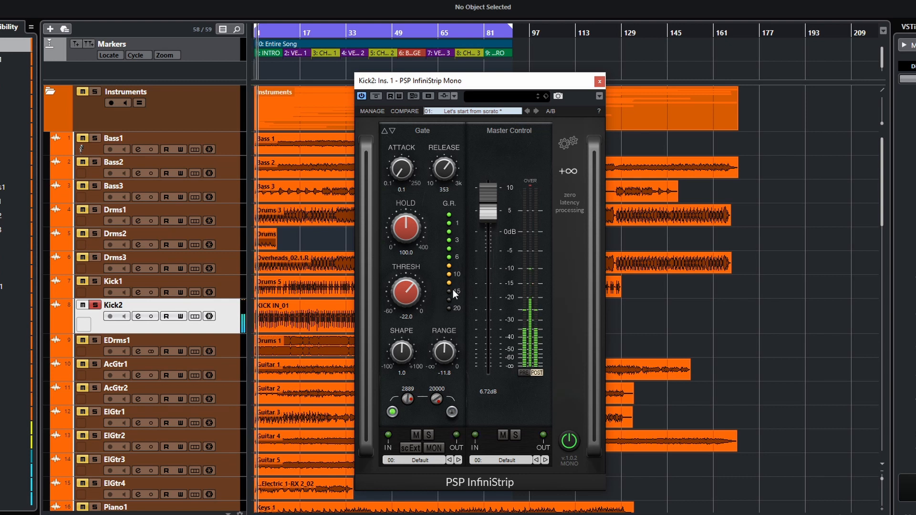
pyautogui.moveTo(408, 405); pyautogui.dragTo(419, 514)
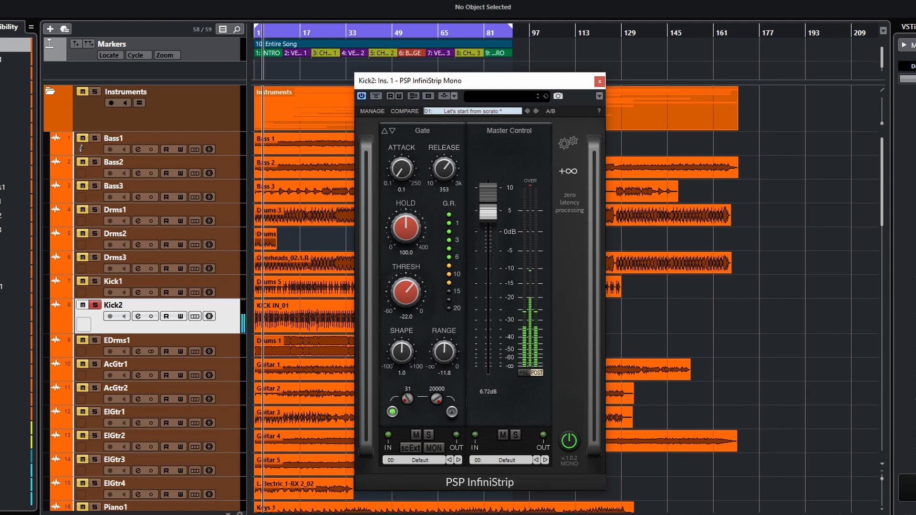
pyautogui.moveTo(408, 405); pyautogui.dragTo(408, 375)
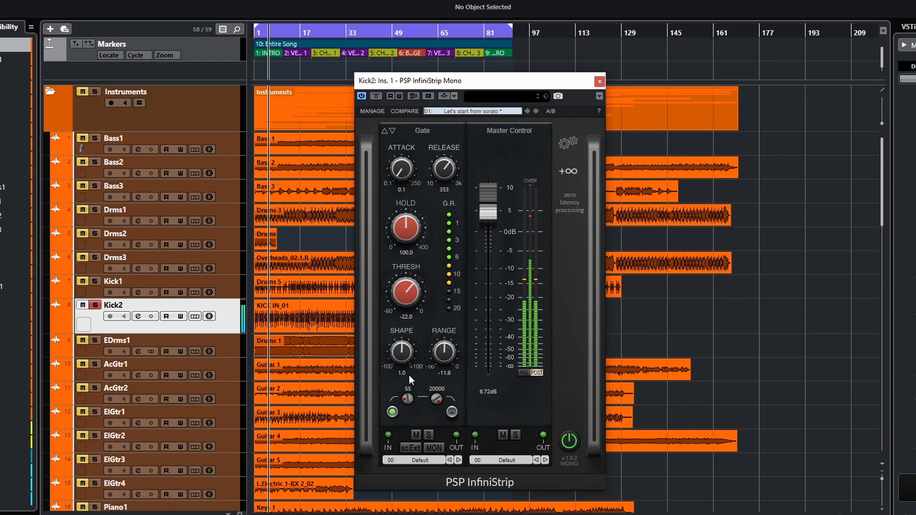
pyautogui.moveTo(407, 373); pyautogui.dragTo(442, 241)
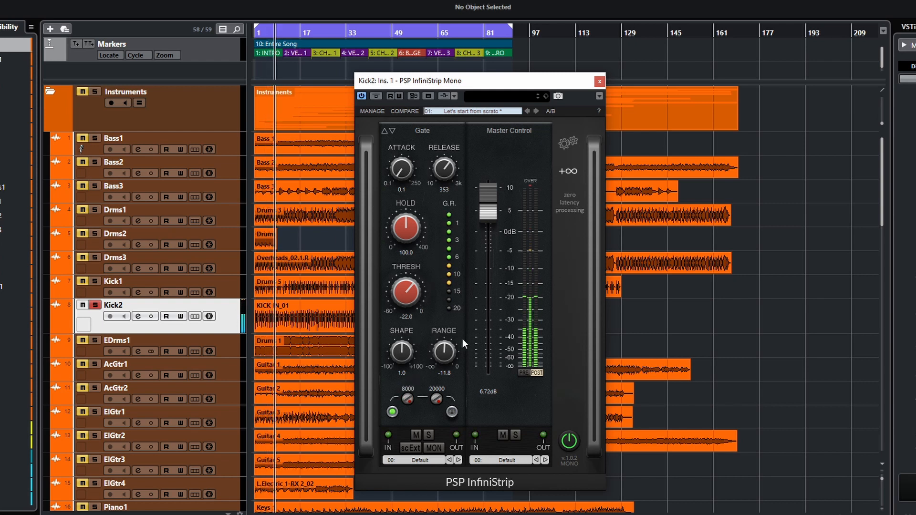
# Set the Gate's range to -∞ and monitor the sidechain signal with the low-cut filter at 8000, 2099, 51 and 513.
pyautogui.moveTo(446, 353); pyautogui.dragTo(467, 450)
pyautogui.moveTo(445, 358); pyautogui.dragTo(442, 482)
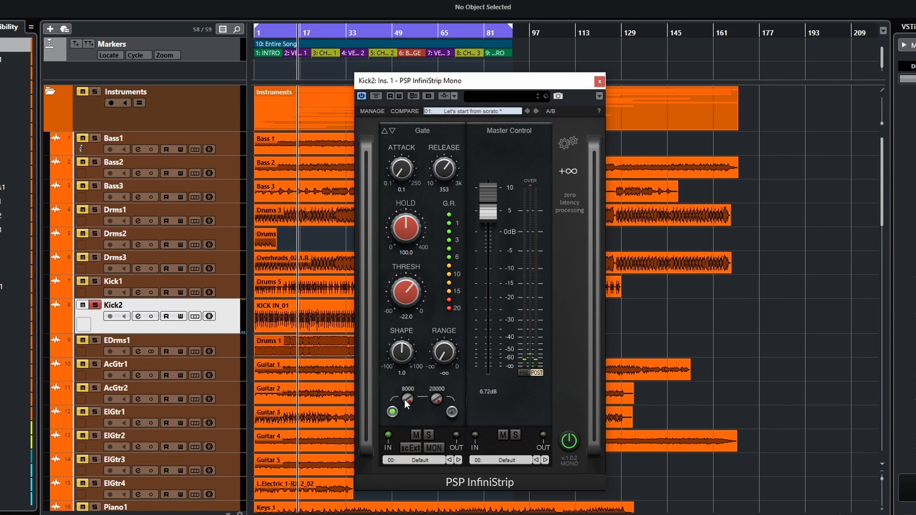
pyautogui.click(442, 449)
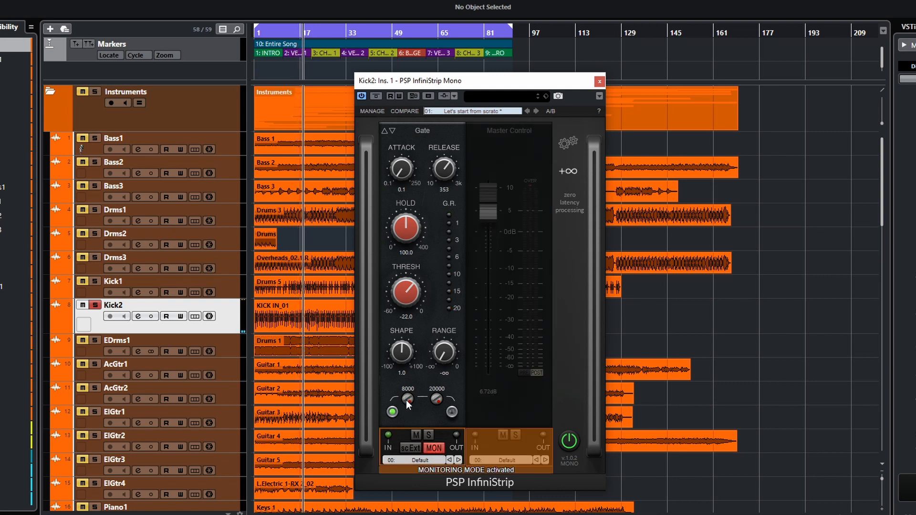
pyautogui.press('.')
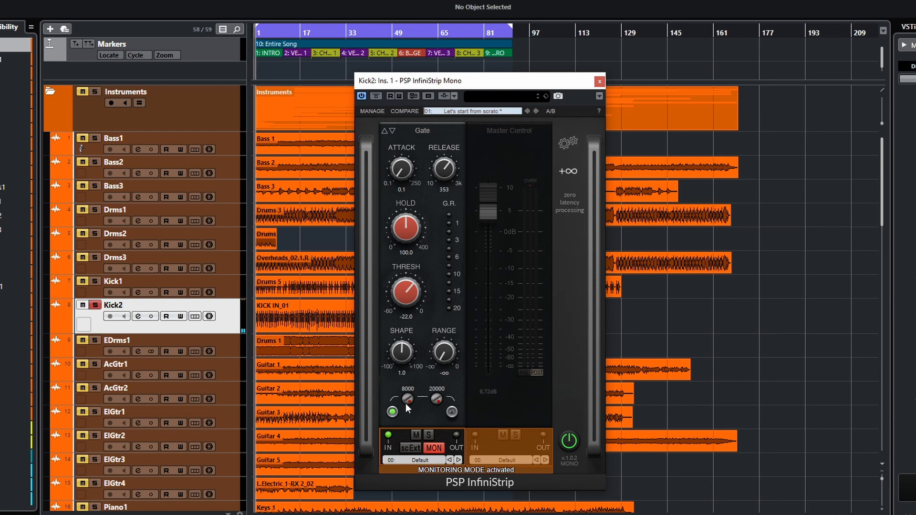
pyautogui.moveTo(402, 405); pyautogui.dragTo(402, 436)
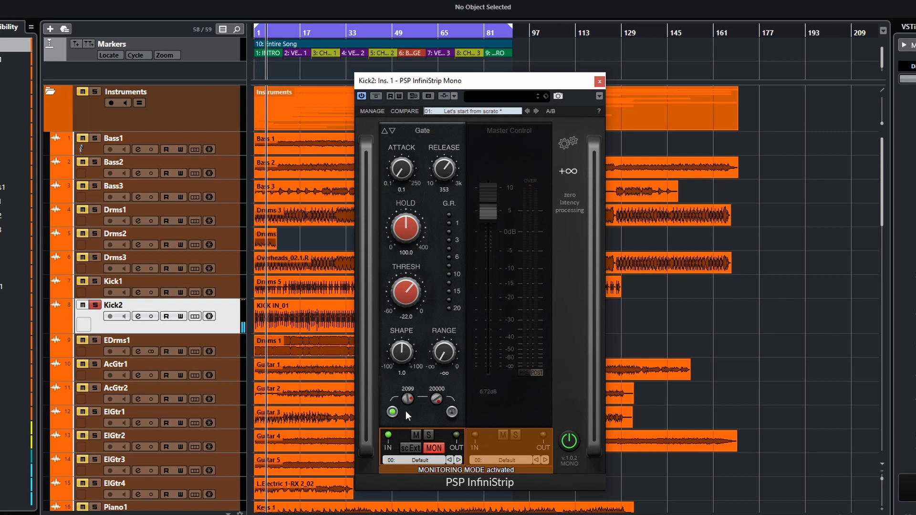
pyautogui.moveTo(405, 398); pyautogui.dragTo(424, 514)
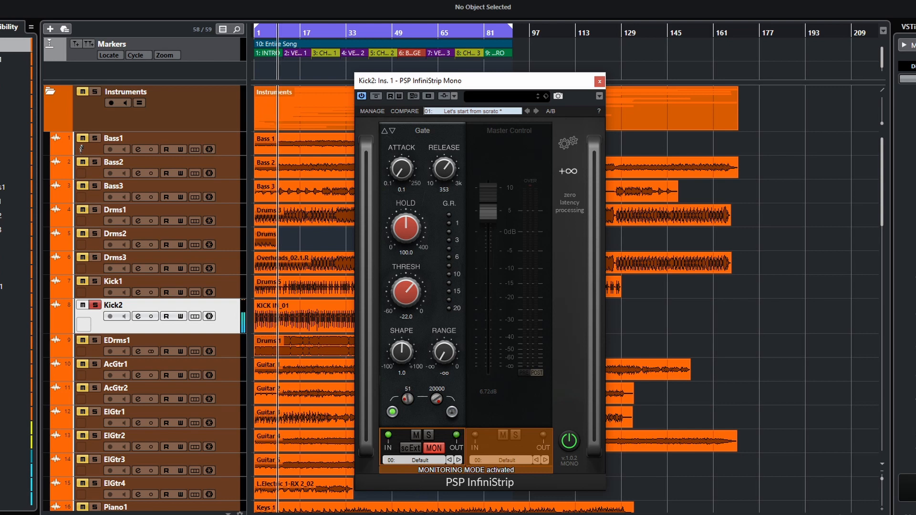
pyautogui.moveTo(407, 404); pyautogui.dragTo(403, 320)
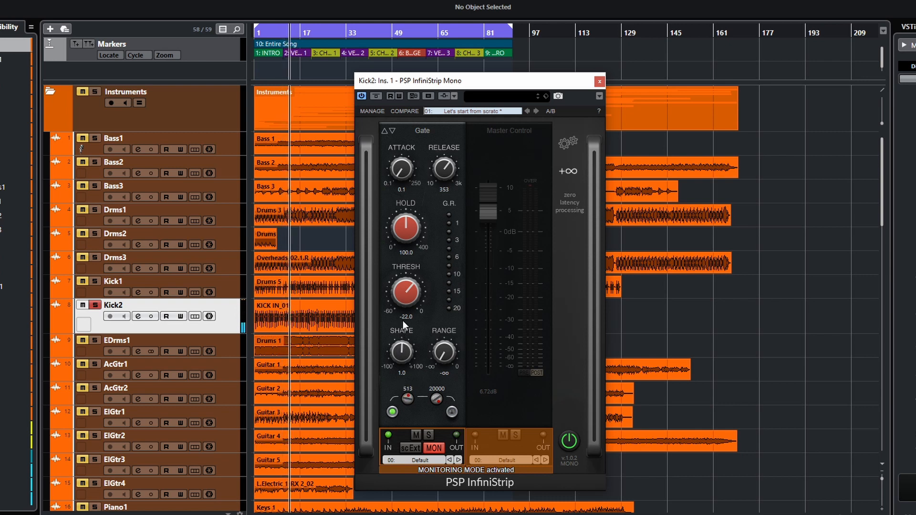
pyautogui.click(430, 451)
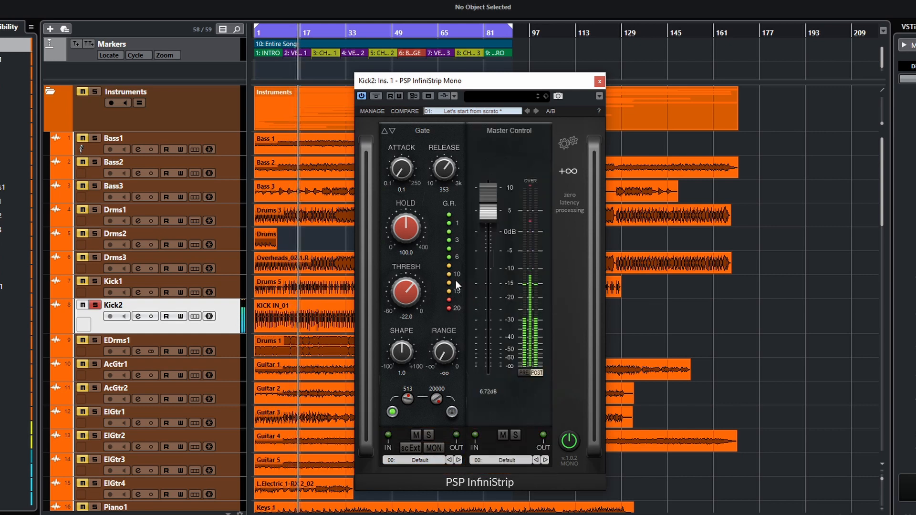
# Return the Gate's low-cut filter to 20 and disable it, and leave the external sidechain switched off.
pyautogui.moveTo(415, 401); pyautogui.dragTo(409, 508)
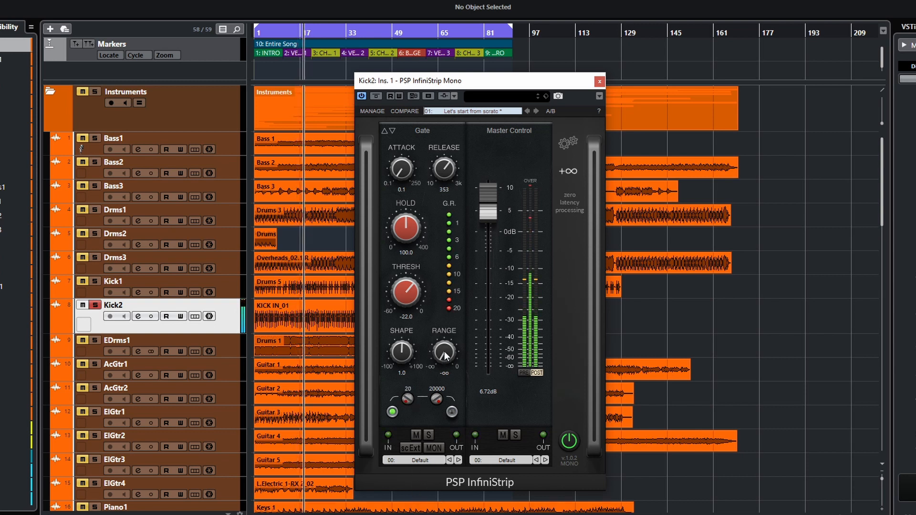
pyautogui.click(392, 411)
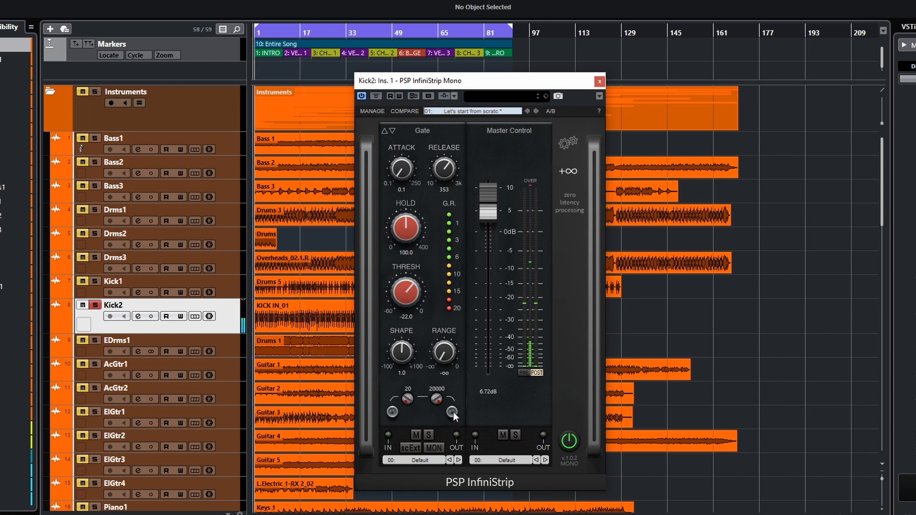
pyautogui.moveTo(442, 399); pyautogui.dragTo(442, 442)
pyautogui.moveTo(446, 362); pyautogui.dragTo(453, 355)
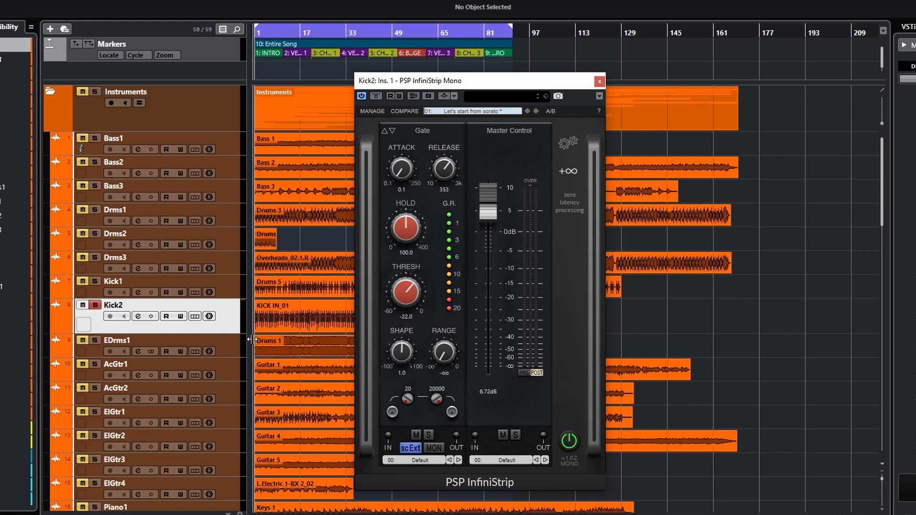
pyautogui.click(411, 449)
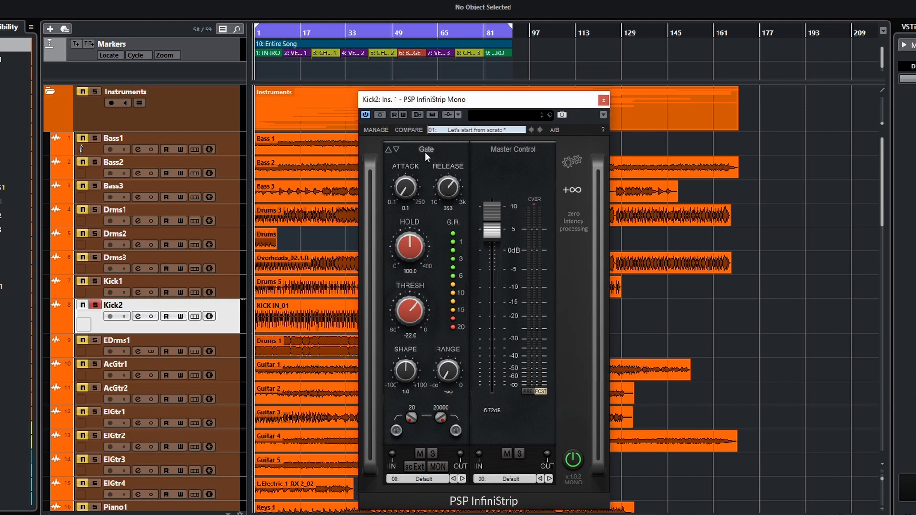
# Switch to the Expander on the Bass3 track and compare the bass with the module bypassed and active.
pyautogui.click(425, 152)
pyautogui.click(427, 173)
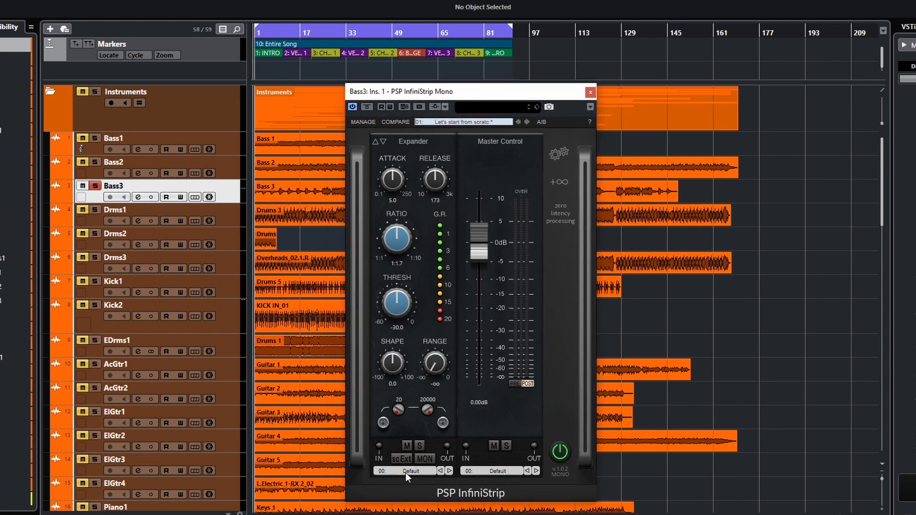
pyautogui.click(407, 446)
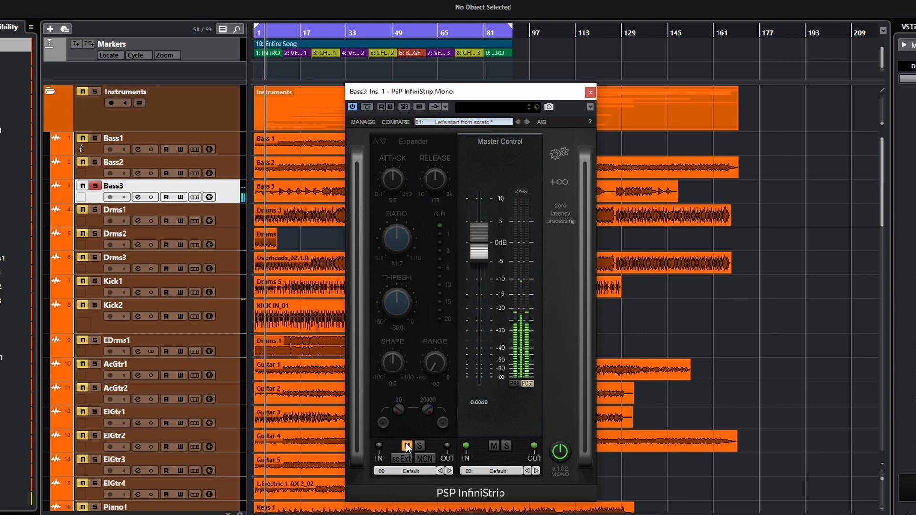
pyautogui.click(406, 446)
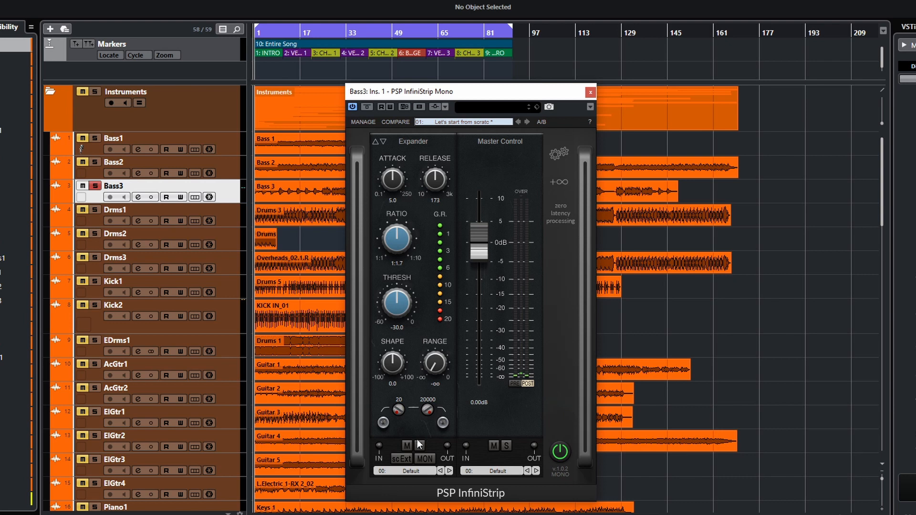
pyautogui.press('space')
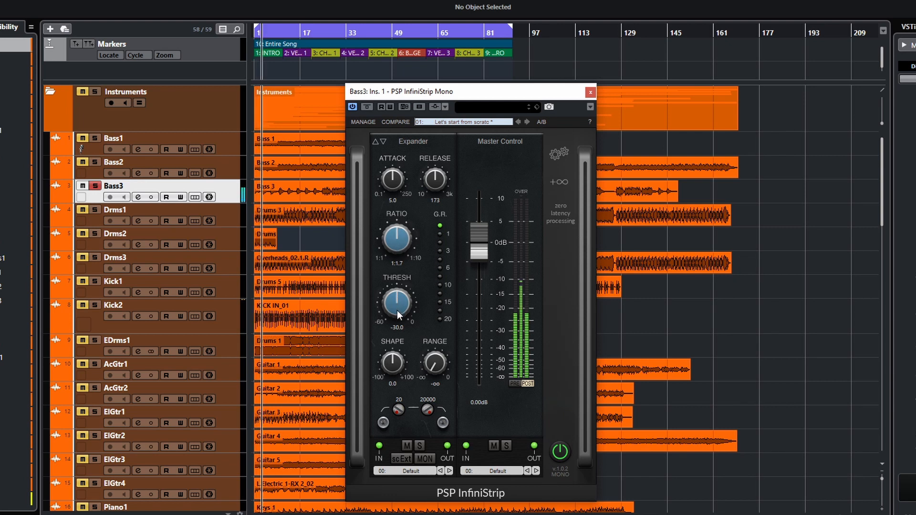
# Try the Expander's threshold at -2.9 and -22.1 during playback, and lower it to -29.6.
pyautogui.moveTo(400, 306); pyautogui.dragTo(394, 232)
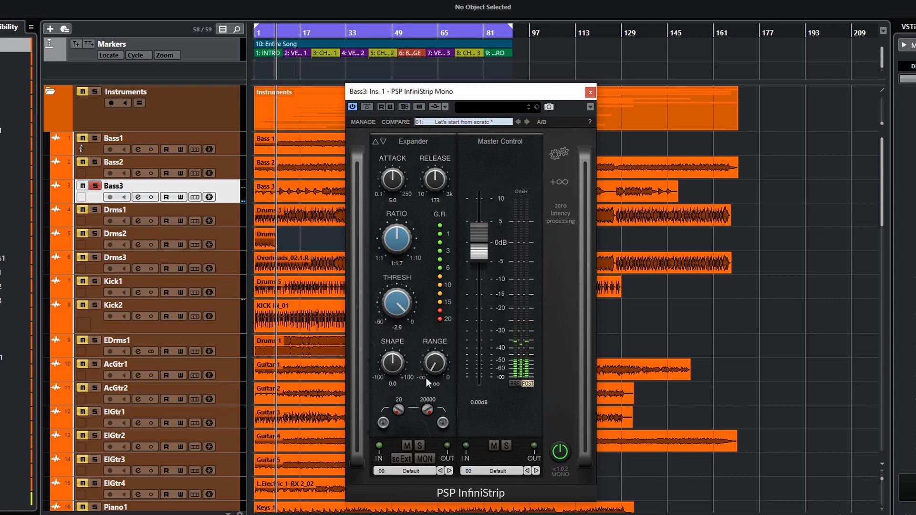
pyautogui.moveTo(396, 306); pyautogui.dragTo(386, 359)
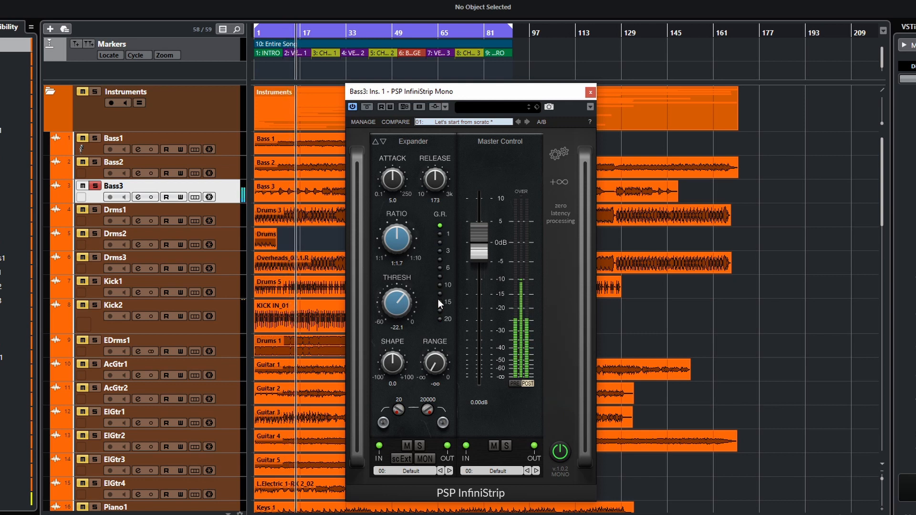
pyautogui.moveTo(405, 307); pyautogui.dragTo(398, 333)
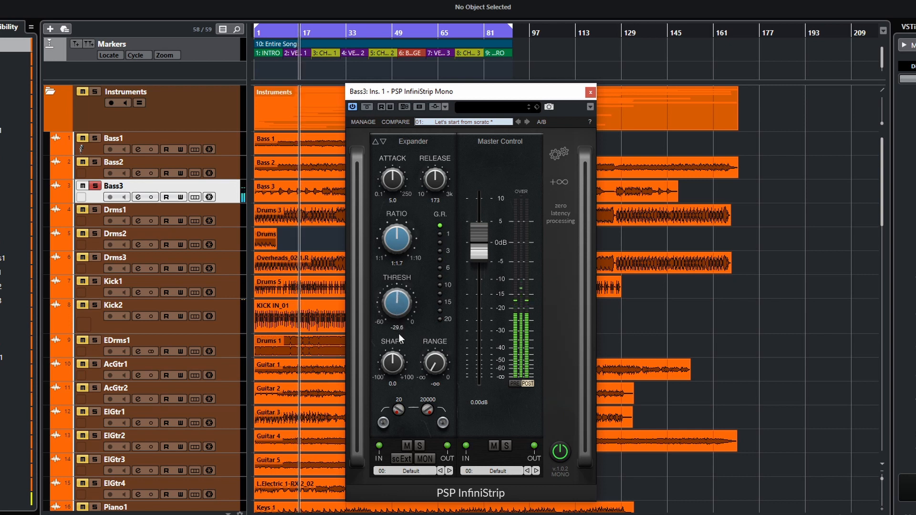
# Compare the Expander's ratio at 1:10.0 and 1:1.0 on the bass, and return it to 1:1.7.
pyautogui.moveTo(397, 238); pyautogui.dragTo(415, 187)
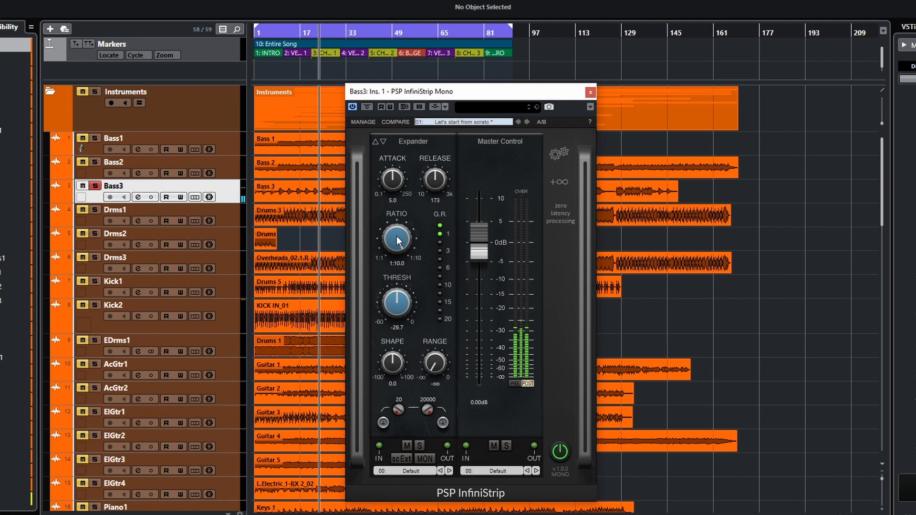
pyautogui.moveTo(396, 236); pyautogui.dragTo(381, 406)
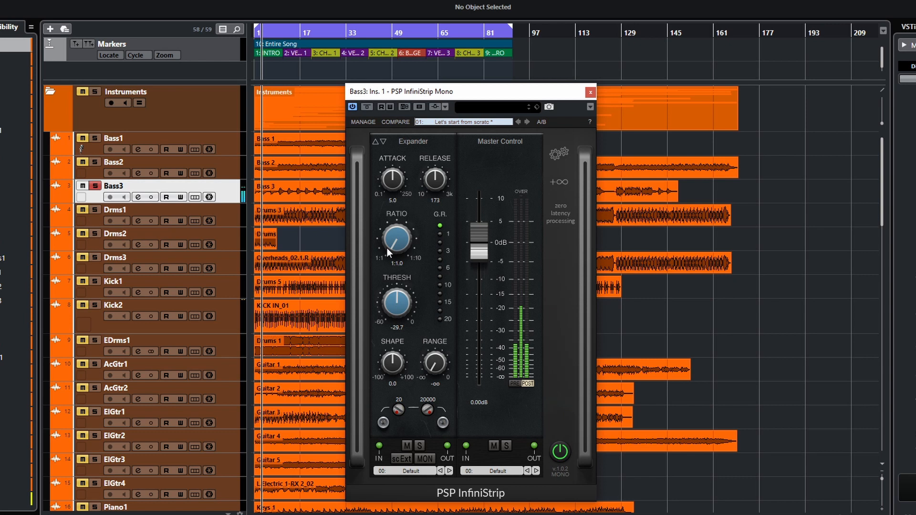
pyautogui.moveTo(389, 246); pyautogui.dragTo(388, 285)
pyautogui.moveTo(392, 244); pyautogui.dragTo(401, 184)
# Raise the Expander's threshold to -19.3 and lengthen its attack to 130.3 while the bass plays.
pyautogui.moveTo(400, 306)
pyautogui.mouseDown()
pyautogui.moveTo(398, 272)
pyautogui.moveTo(396, 294)
pyautogui.mouseUp()
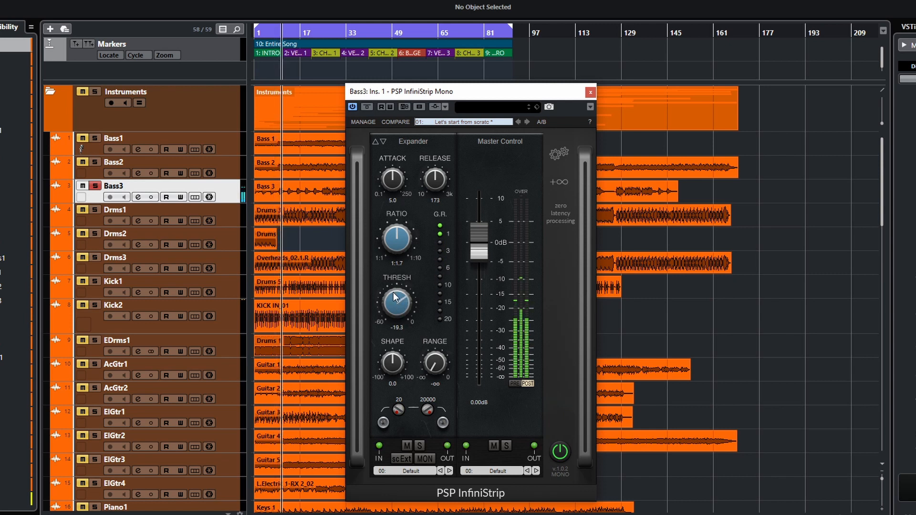
pyautogui.moveTo(396, 189); pyautogui.dragTo(395, 274)
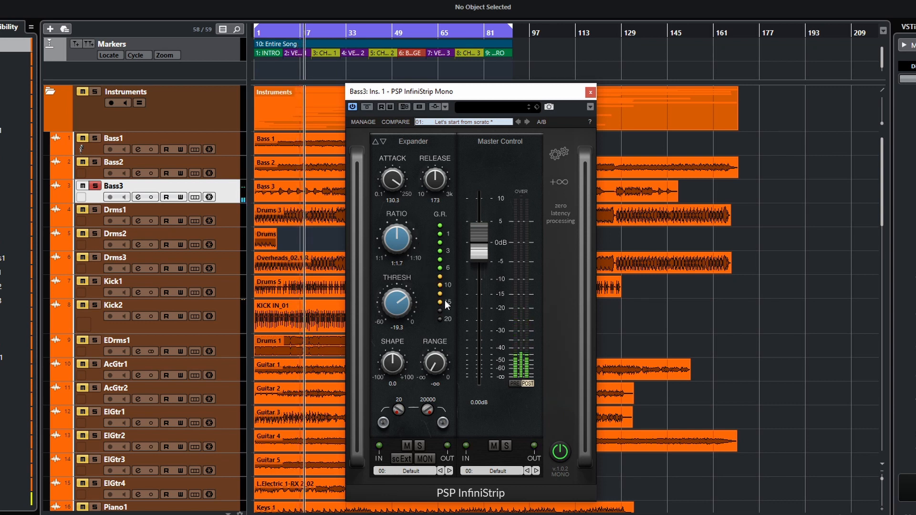
# Try the Expander's release at 10 during playback, and lengthen it to 2780.
pyautogui.moveTo(433, 201); pyautogui.dragTo(429, 239)
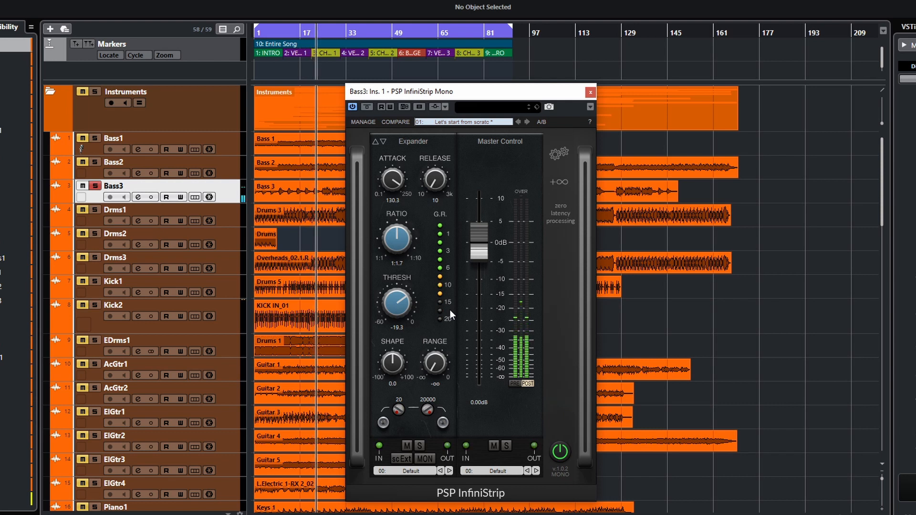
pyautogui.moveTo(432, 183); pyautogui.dragTo(451, 22)
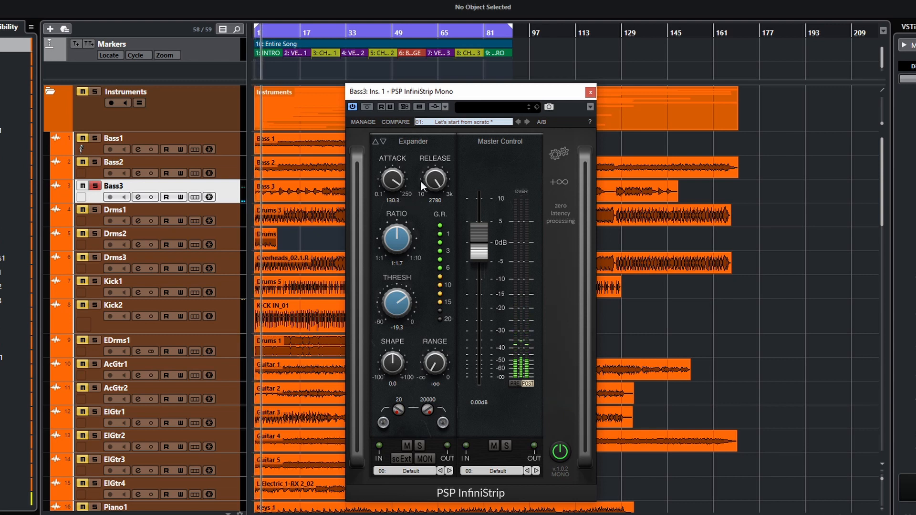
# Set the Expander's release to 192 and its attack to 5.0 on Bass3.
pyautogui.moveTo(431, 184); pyautogui.dragTo(444, 267)
pyautogui.moveTo(374, 188); pyautogui.dragTo(402, 258)
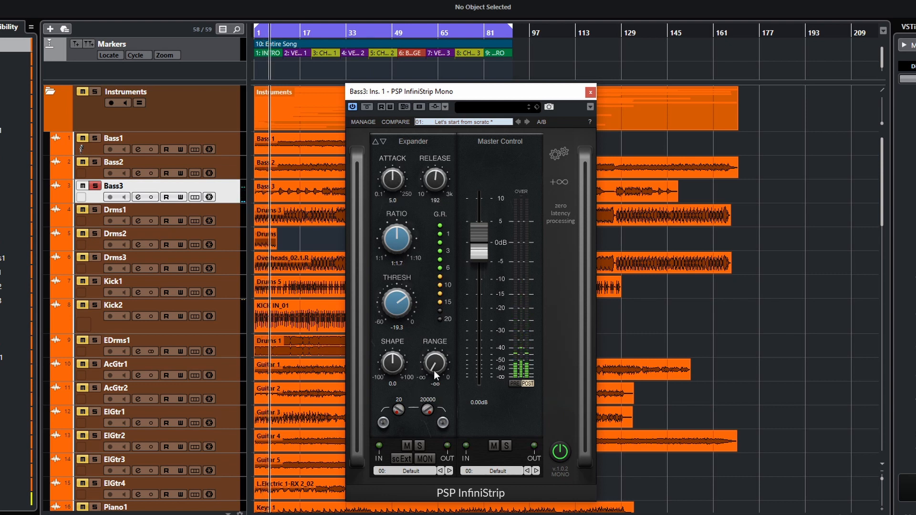
# Compare the Expander's range at 0.0 and -18.2 during playback, and return it to -∞.
pyautogui.moveTo(434, 370); pyautogui.dragTo(450, 190)
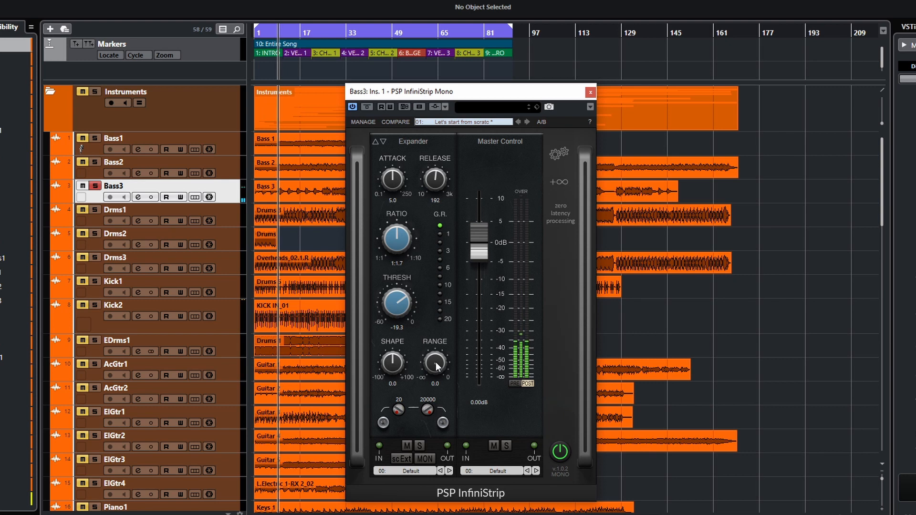
pyautogui.moveTo(436, 362); pyautogui.dragTo(436, 474)
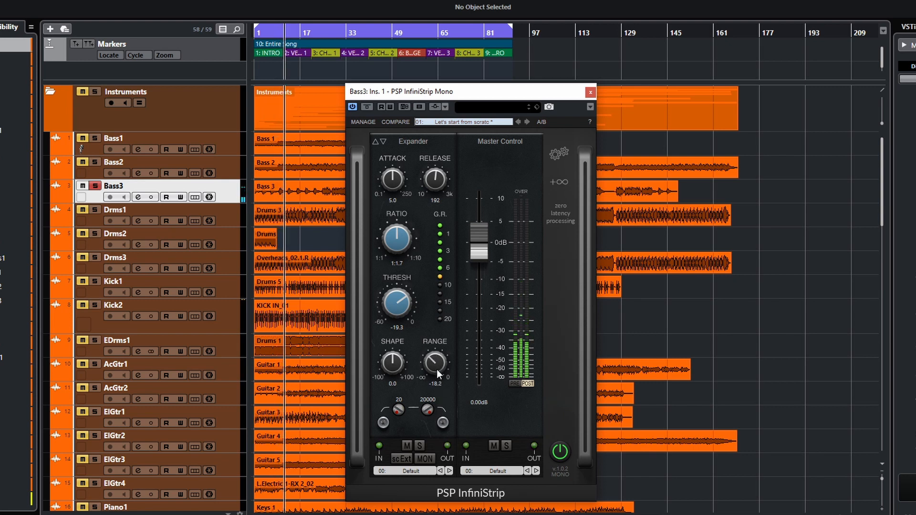
pyautogui.moveTo(437, 369); pyautogui.dragTo(435, 467)
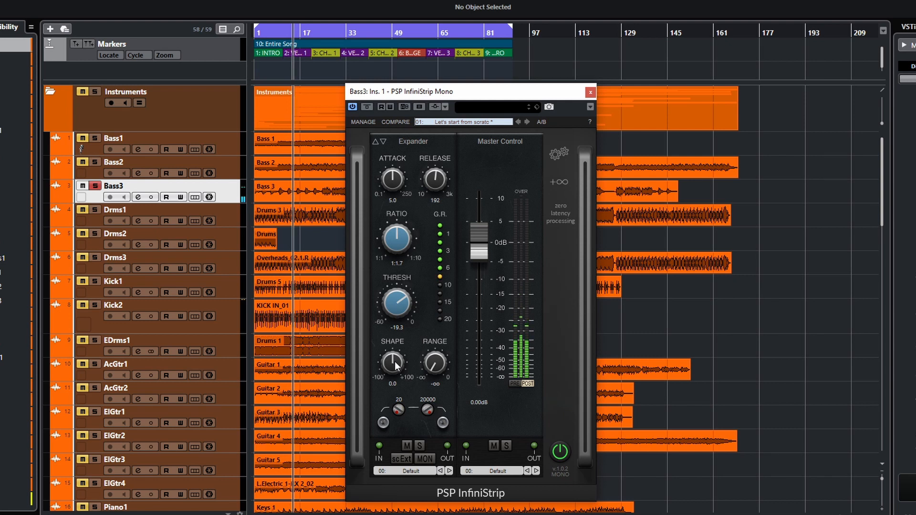
# Compare the Expander's shape at 100.0 and -100.0 on the bass, and reset it to 0.0.
pyautogui.moveTo(394, 365); pyautogui.dragTo(393, 277)
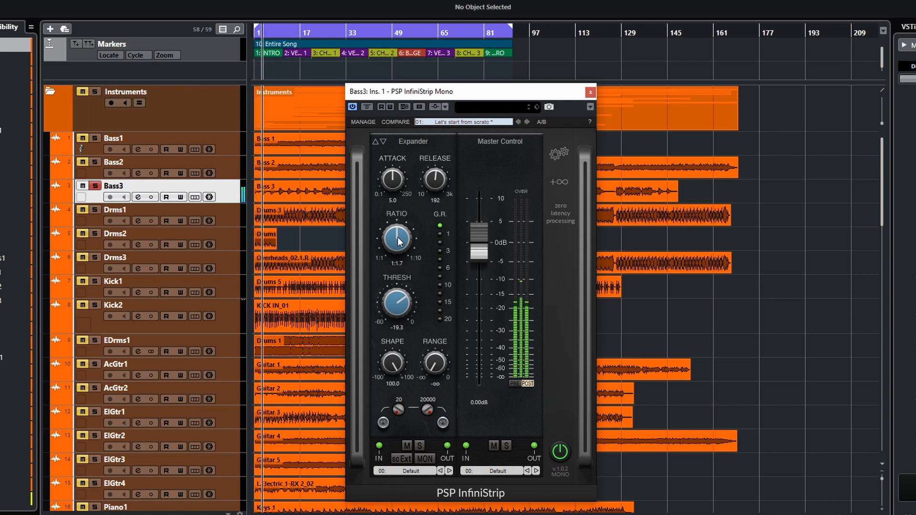
pyautogui.moveTo(398, 237); pyautogui.dragTo(417, 431)
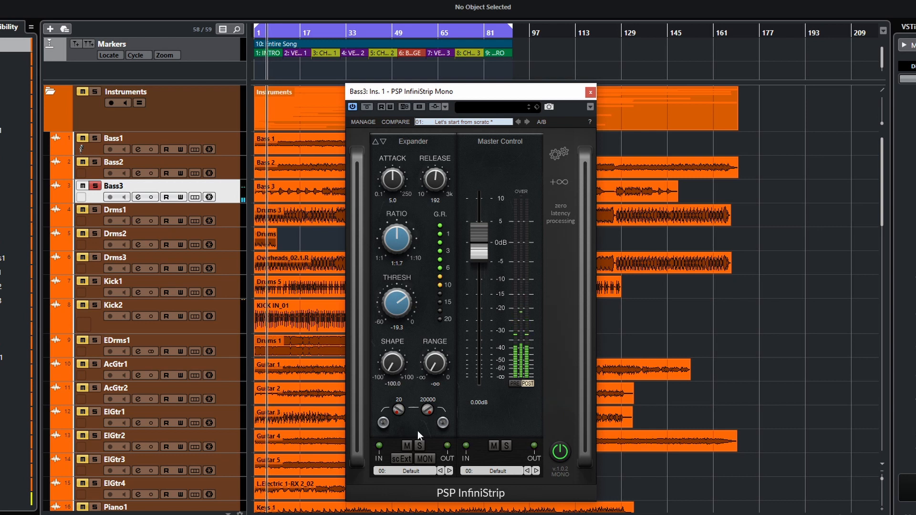
pyautogui.moveTo(391, 366); pyautogui.dragTo(391, 285)
pyautogui.keyDown('ctrl'); pyautogui.click(393, 362); pyautogui.keyUp('ctrl')
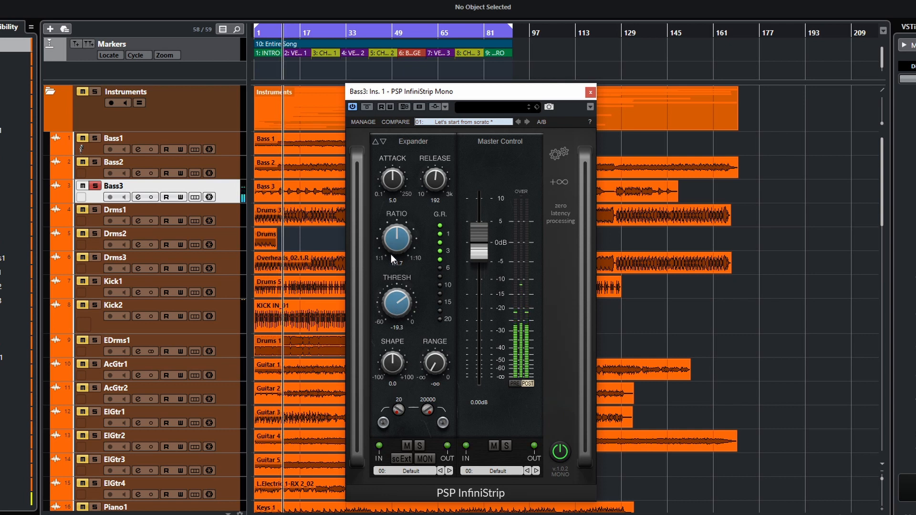
# Try the sidechain low-cut filter at 821 during playback, return it to 20, and switch it off.
pyautogui.moveTo(403, 412); pyautogui.dragTo(404, 308)
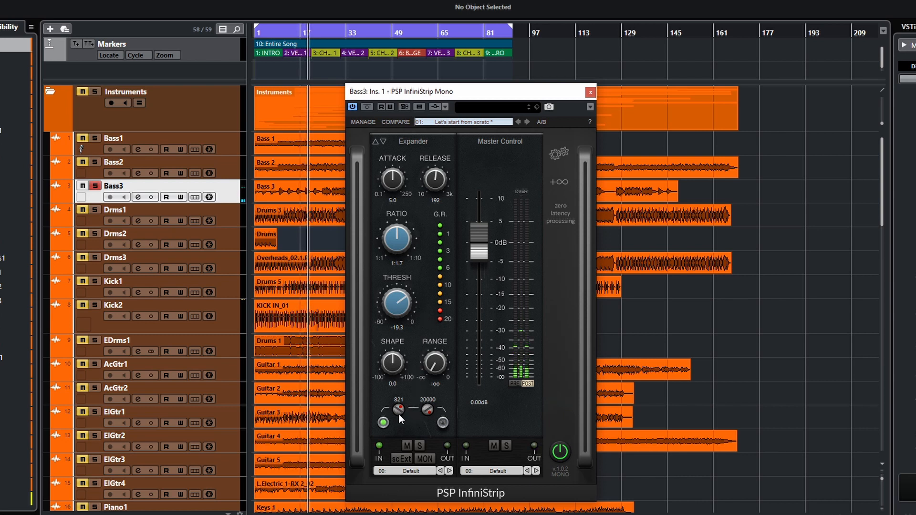
pyautogui.moveTo(399, 404); pyautogui.dragTo(409, 514)
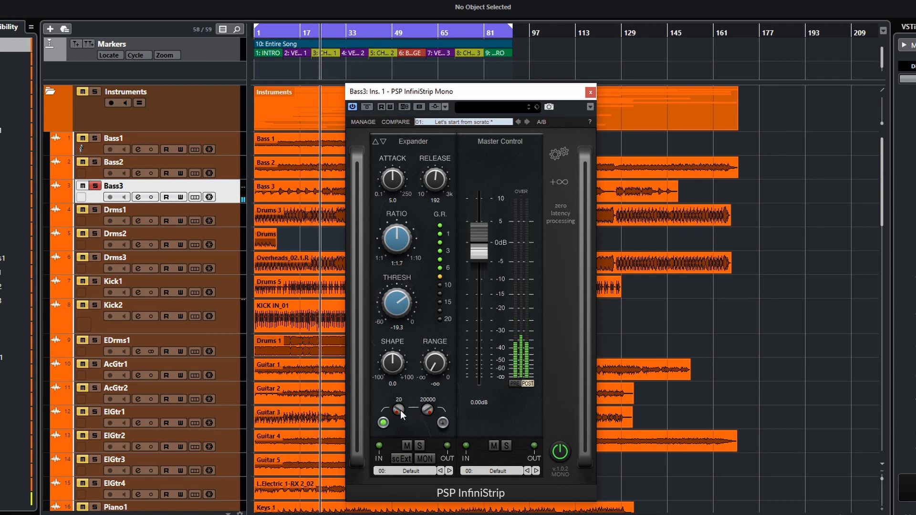
pyautogui.click(384, 423)
# Try the sidechain high-cut filter at 226 and 399 on the bass, then restore it to 20000 and switch it off.
pyautogui.click(444, 423)
pyautogui.moveTo(428, 410); pyautogui.dragTo(419, 503)
pyautogui.press('space')
pyautogui.press('space')
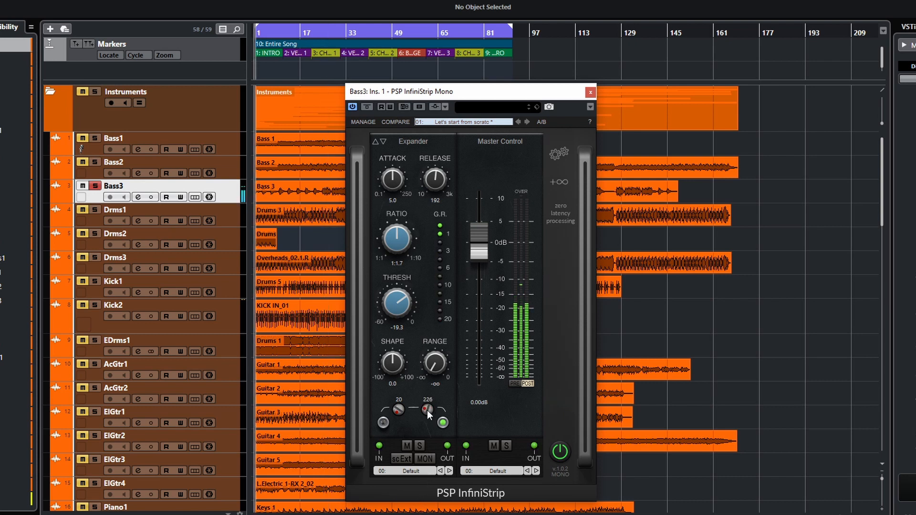
pyautogui.moveTo(427, 410)
pyautogui.mouseDown()
pyautogui.moveTo(441, 445)
pyautogui.moveTo(436, 407)
pyautogui.mouseUp()
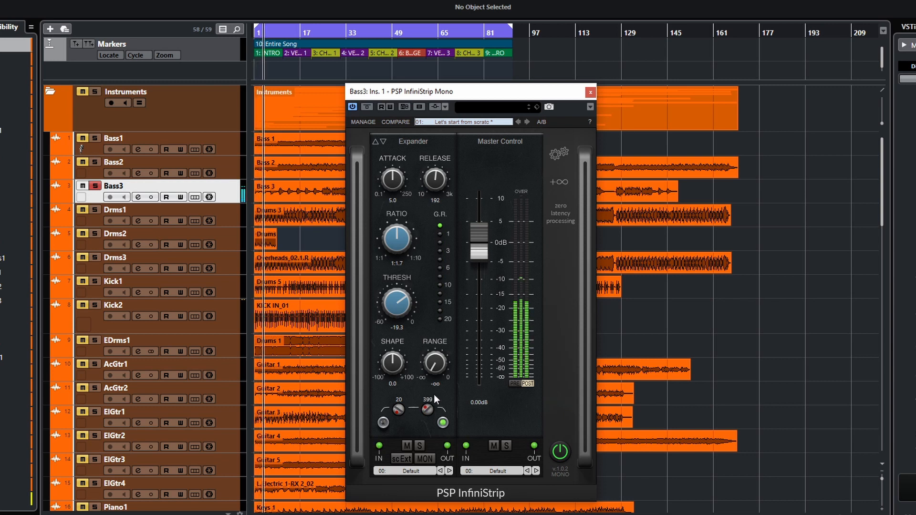
pyautogui.click(442, 422)
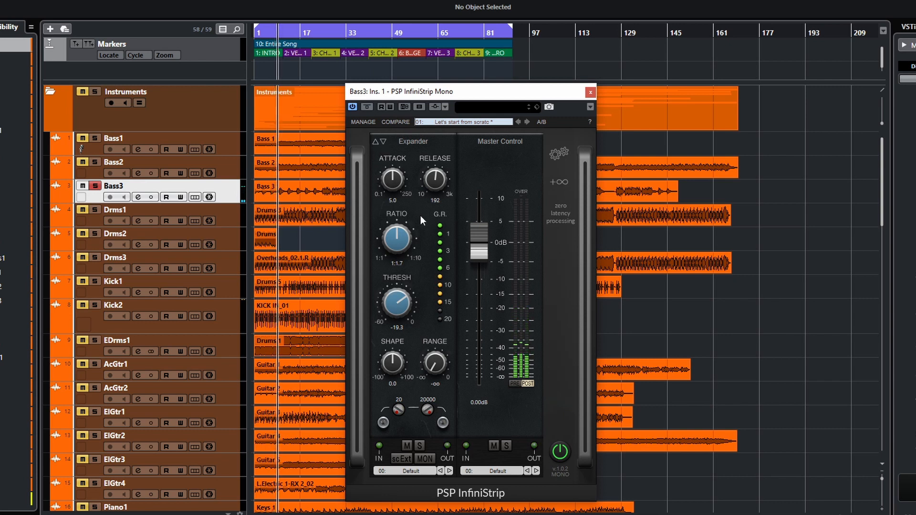
# Cycle the module between Expander, Gate and Ducker to compare them on the bass, and finish on the Expander.
pyautogui.click(384, 141)
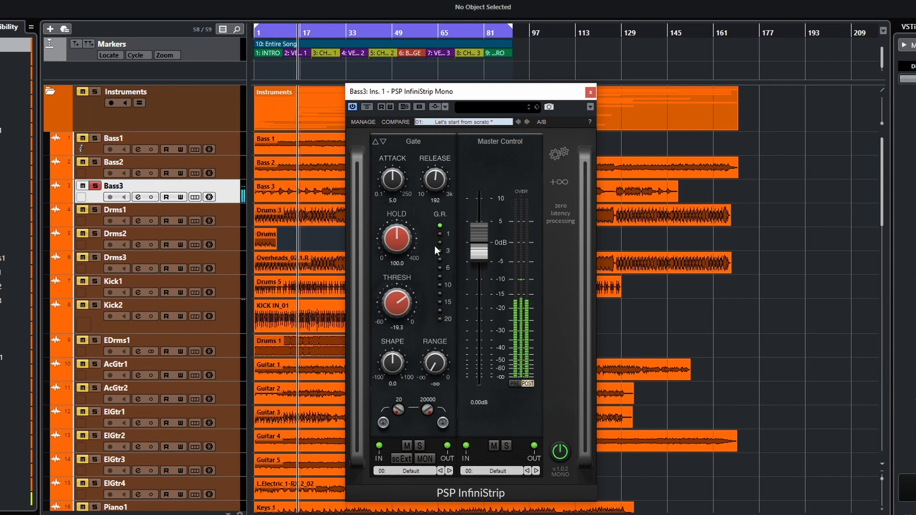
pyautogui.click(376, 142)
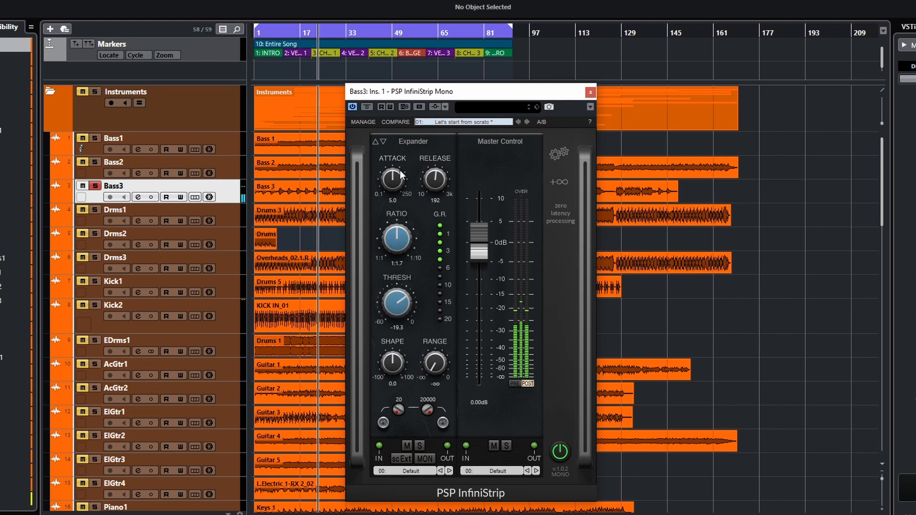
pyautogui.click(384, 141)
pyautogui.click(384, 141)
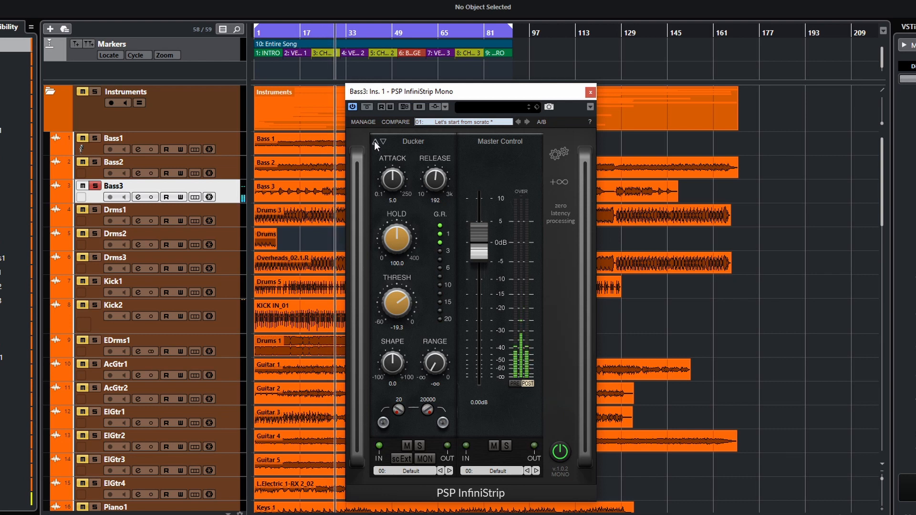
pyautogui.click(374, 142)
pyautogui.click(374, 142)
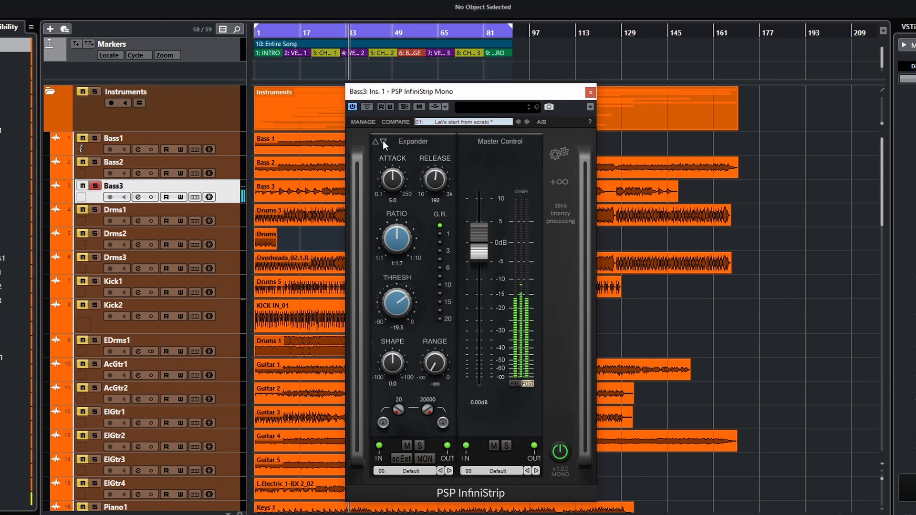
pyautogui.click(383, 142)
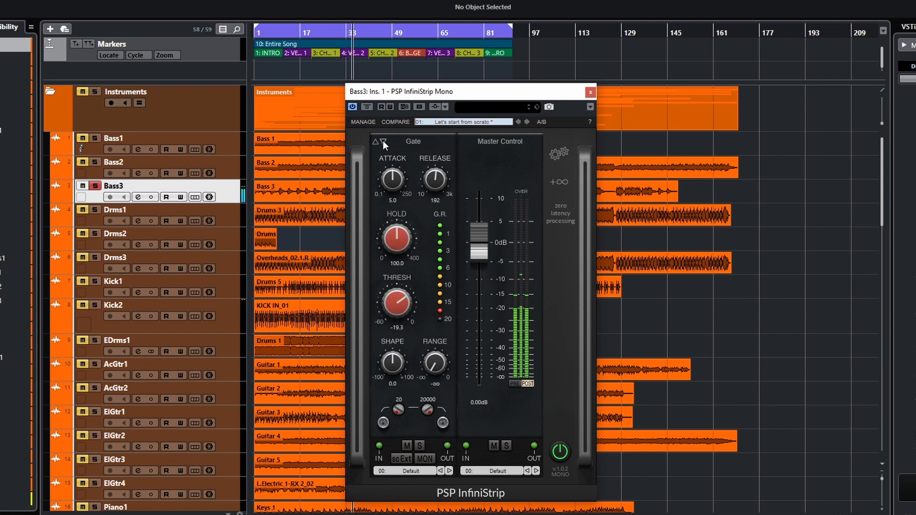
pyautogui.click(383, 142)
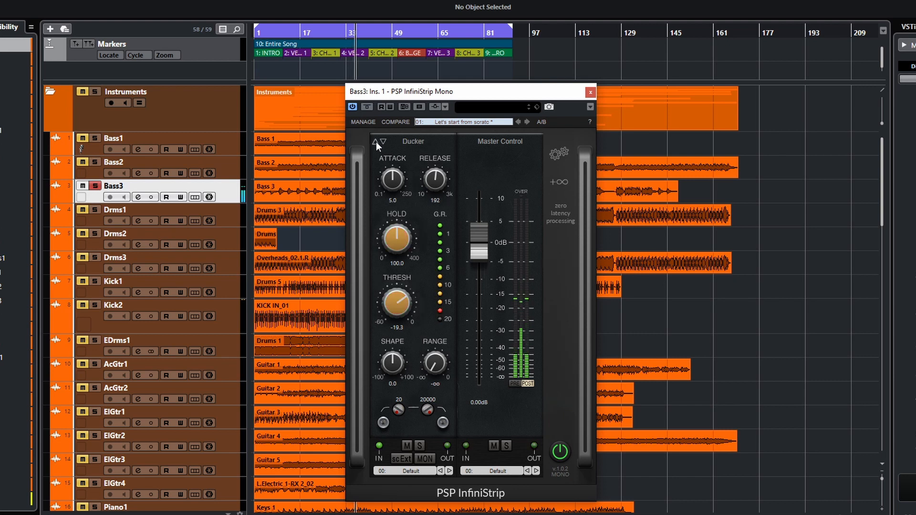
pyautogui.click(376, 142)
pyautogui.click(376, 142)
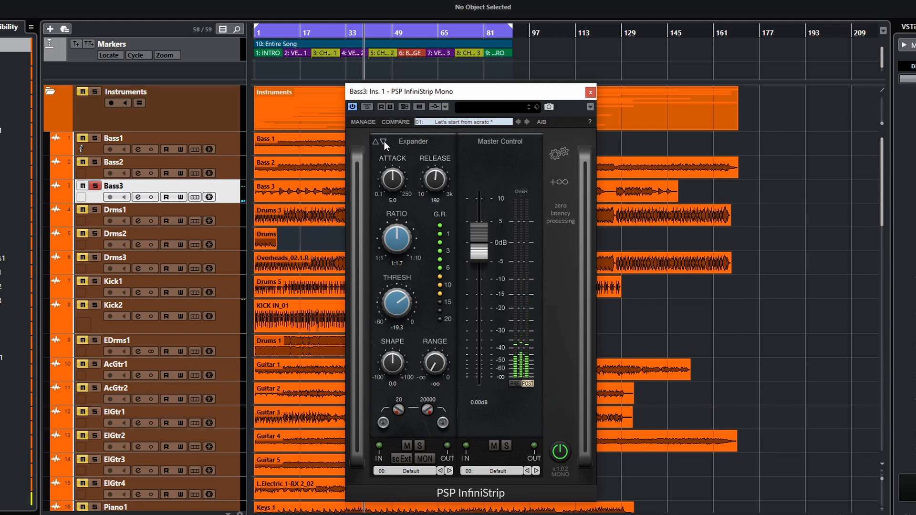
pyautogui.click(383, 141)
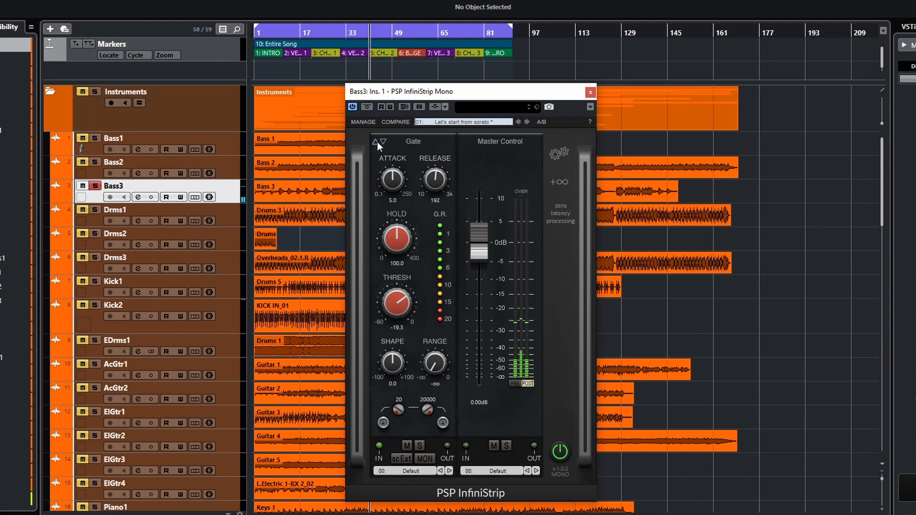
pyautogui.click(376, 141)
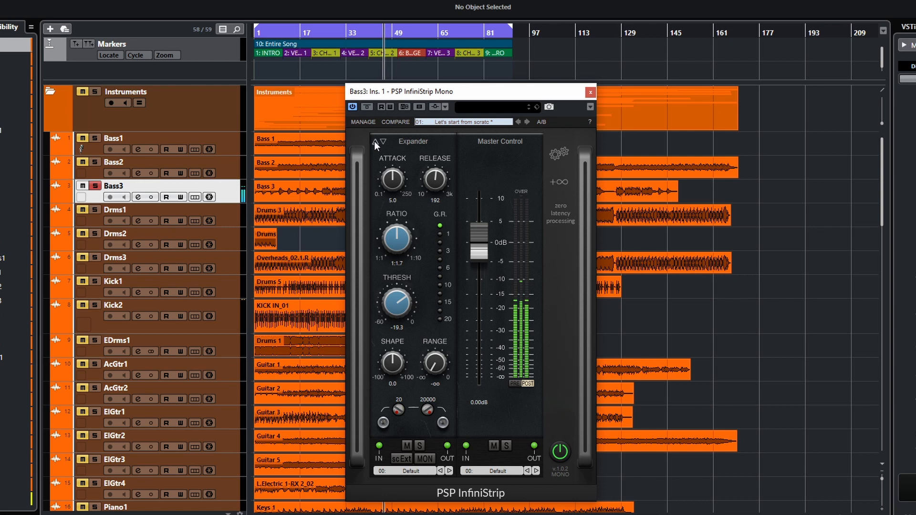
# Stop playback, reposition the plug-in window slightly, and change the module from Expander to Ducker.
pyautogui.press('space')
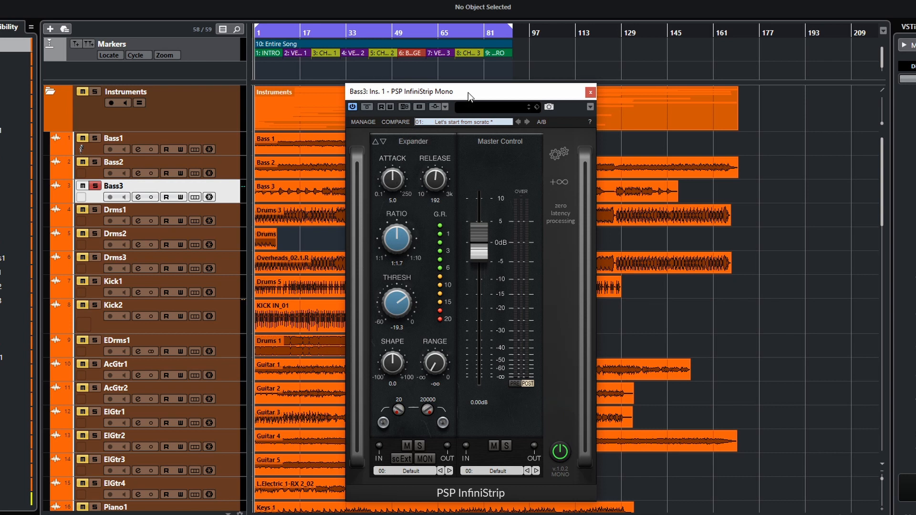
pyautogui.moveTo(468, 96); pyautogui.dragTo(461, 88)
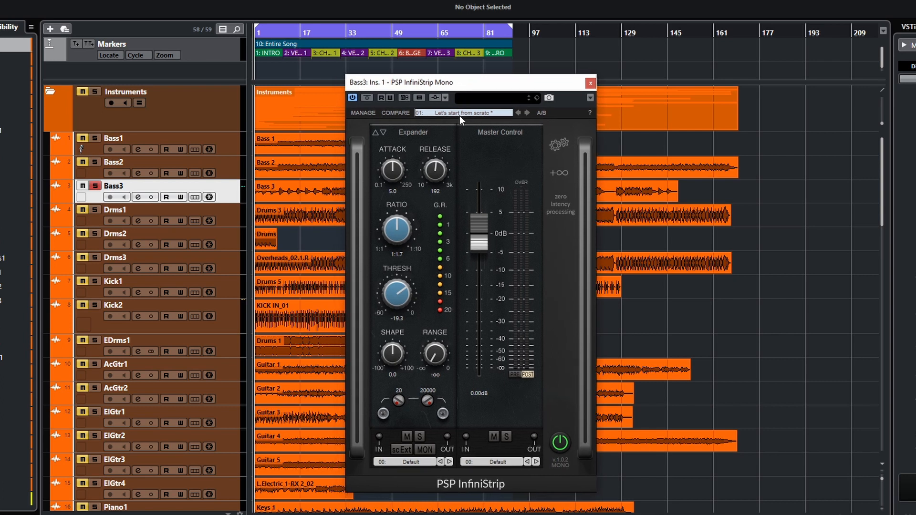
pyautogui.click(382, 132)
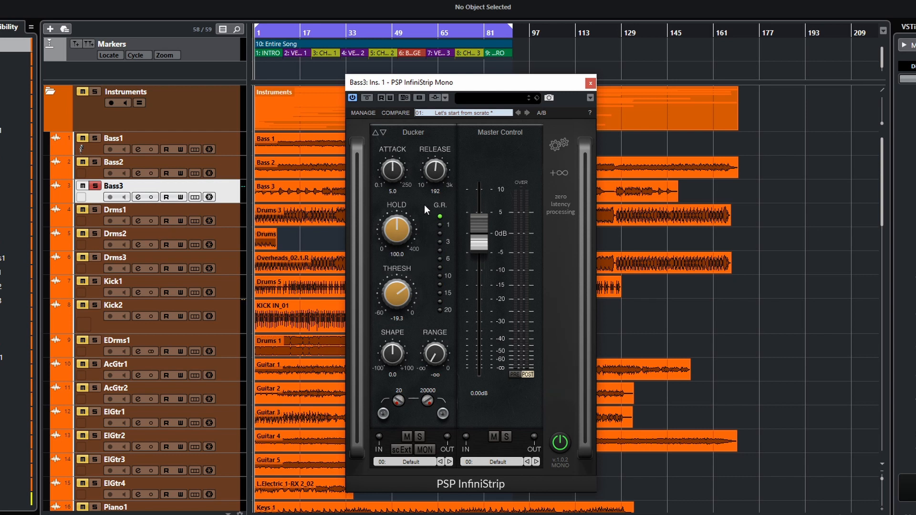
# Play the bass, try the Ducker's attack at 0.1 before setting it to 5.1, and lengthen its hold to 352.2.
pyautogui.press('space')
pyautogui.moveTo(394, 179); pyautogui.dragTo(408, 271)
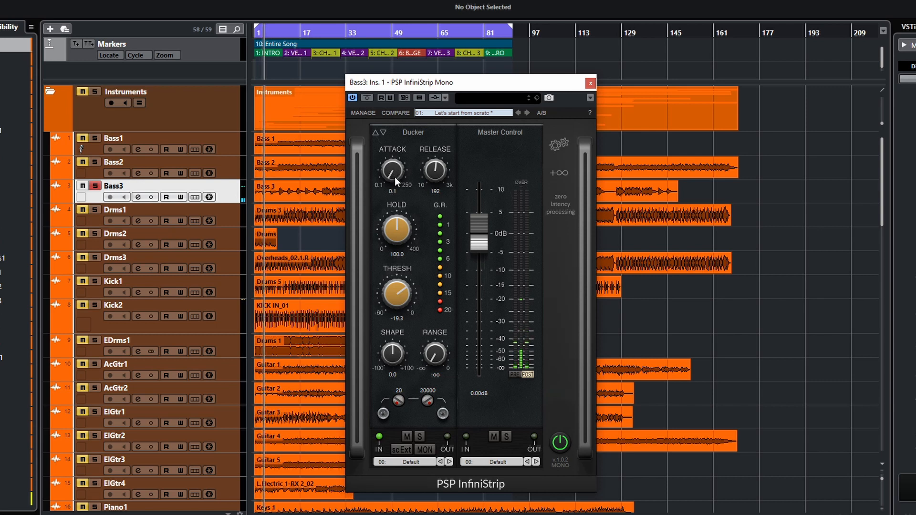
pyautogui.moveTo(394, 177); pyautogui.dragTo(391, 90)
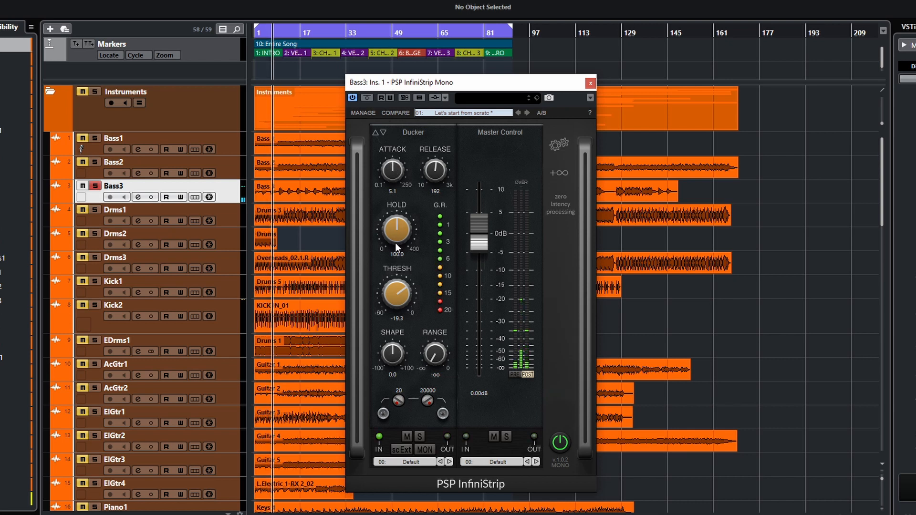
pyautogui.moveTo(394, 234); pyautogui.dragTo(399, 185)
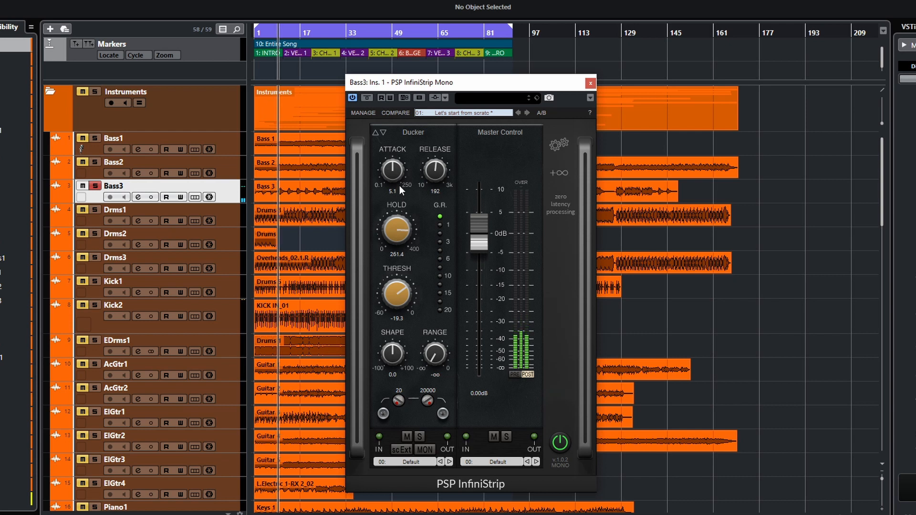
pyautogui.moveTo(397, 230); pyautogui.dragTo(397, 208)
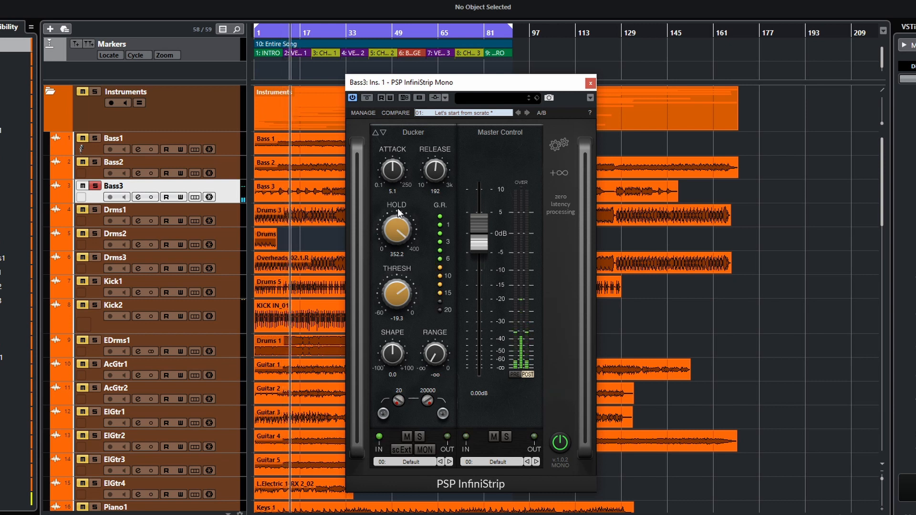
# Try the Ducker's release at 2090 and 10, set it to 177, and shorten the hold to 53.8.
pyautogui.moveTo(435, 172); pyautogui.dragTo(435, 162)
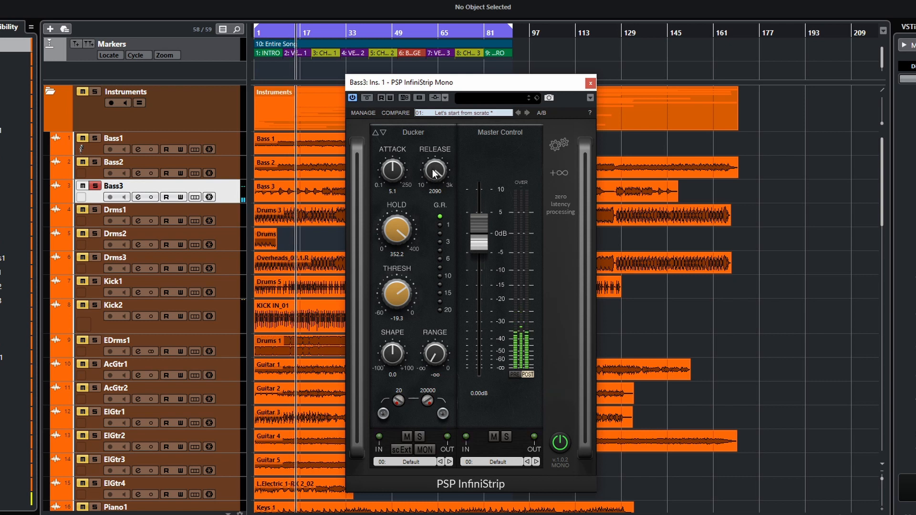
pyautogui.moveTo(435, 172); pyautogui.dragTo(435, 187)
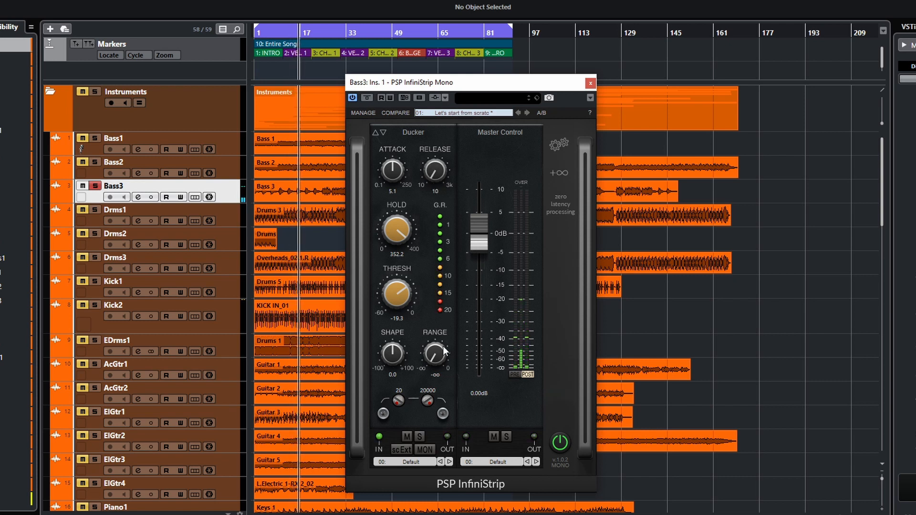
pyautogui.moveTo(444, 179); pyautogui.dragTo(444, 173)
pyautogui.moveTo(431, 105); pyautogui.dragTo(431, 87)
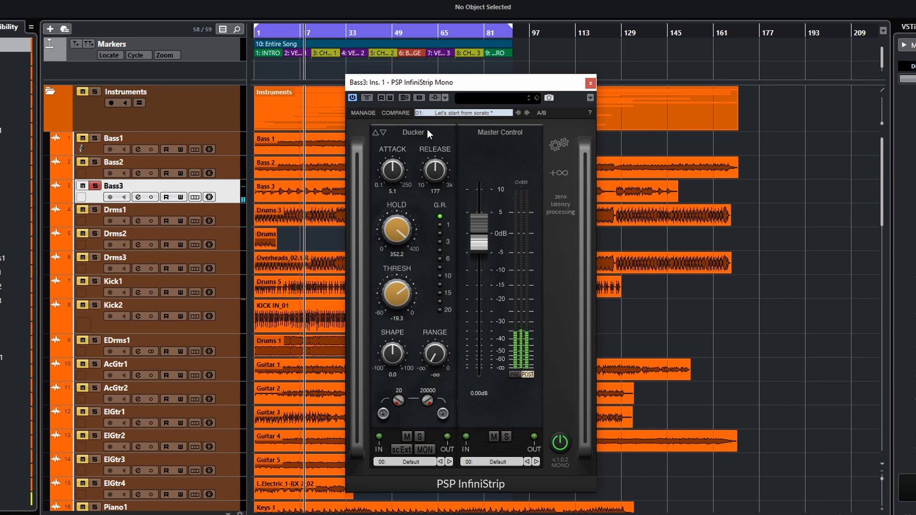
pyautogui.moveTo(398, 247); pyautogui.dragTo(420, 371)
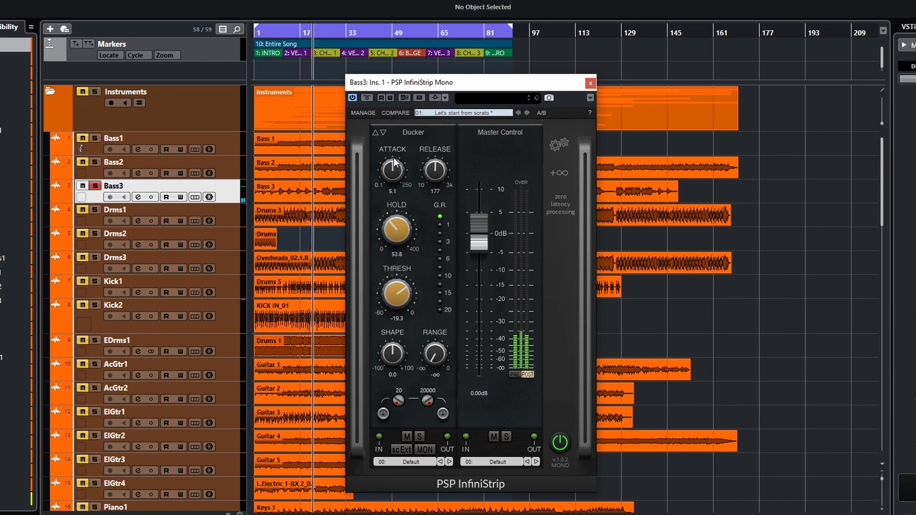
# Stop playback, bring up the PSP InfiniStrip insert on Bass2, and move its window to the middle of the project.
pyautogui.moveTo(419, 83); pyautogui.dragTo(503, 93)
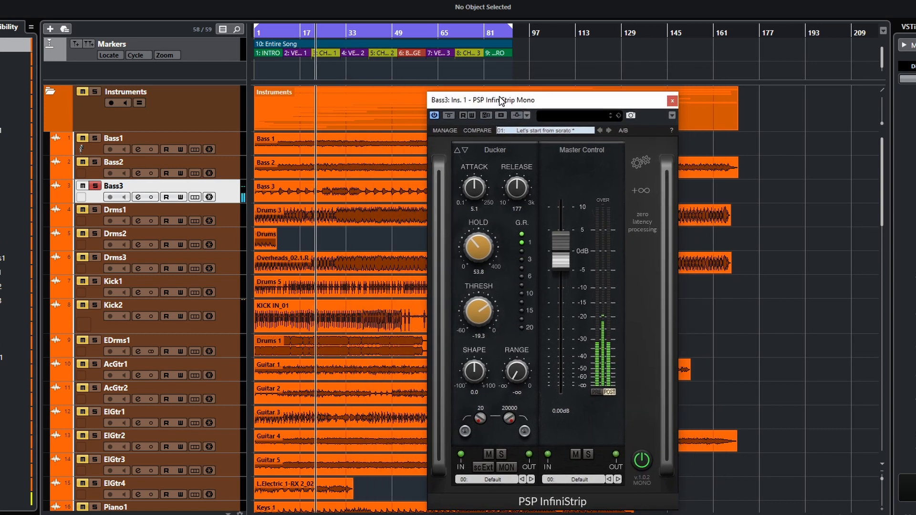
pyautogui.press('space')
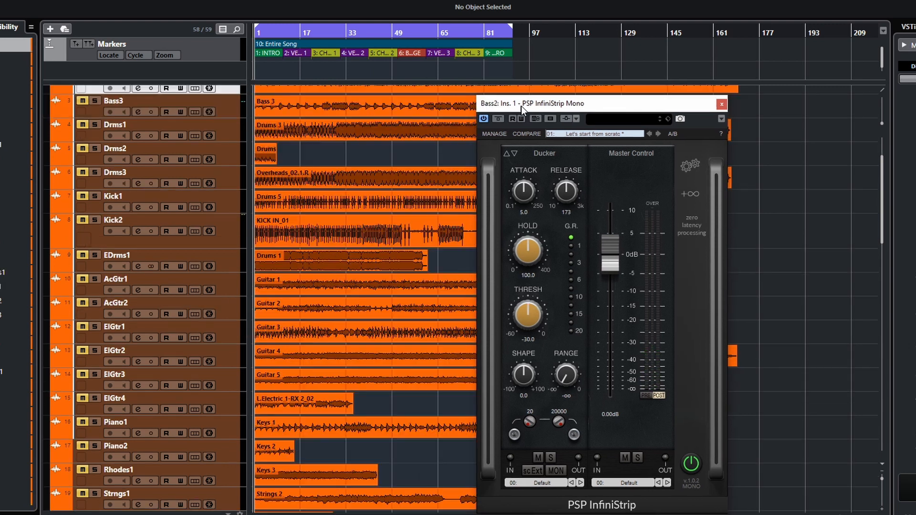
pyautogui.moveTo(521, 106); pyautogui.dragTo(404, 106)
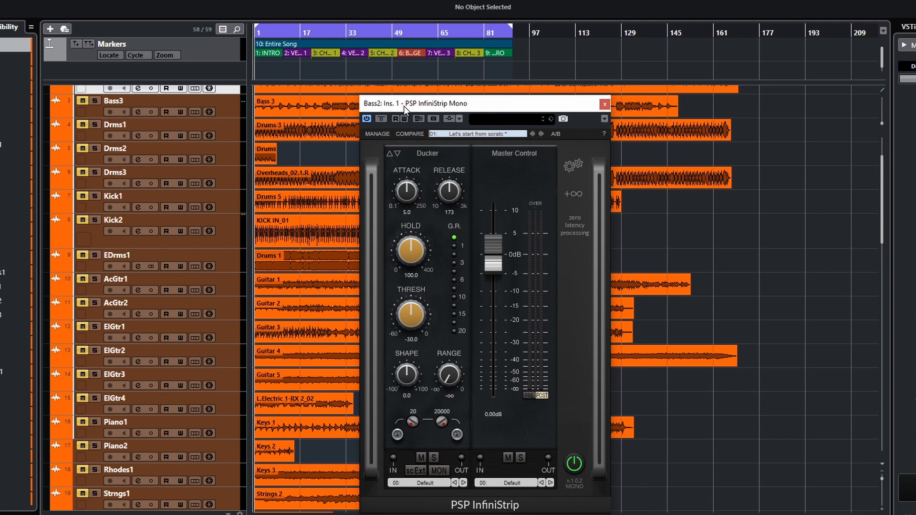
# Solo Piano1, play it with Bass2, compare the sound with the Ducker module muted, and unmute the module after stopping playback.
pyautogui.click(95, 422)
pyautogui.press('space')
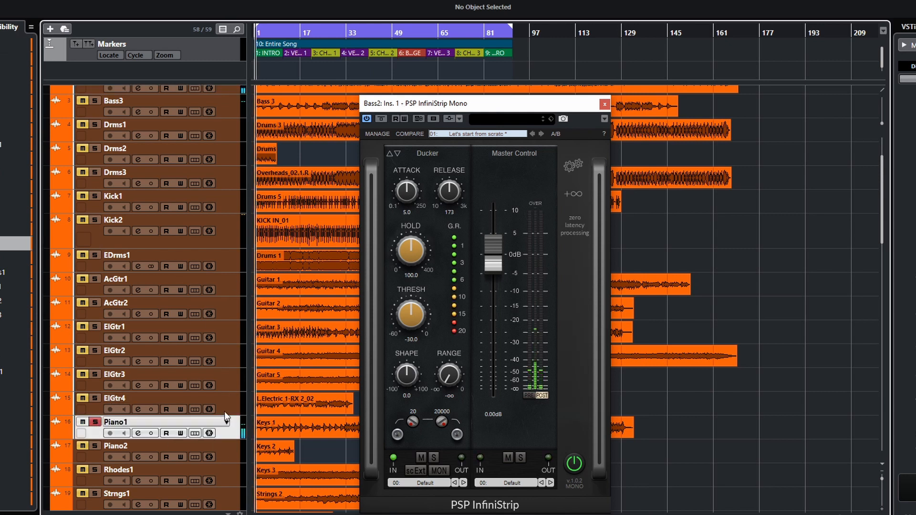
pyautogui.scroll(3, 210, 293)
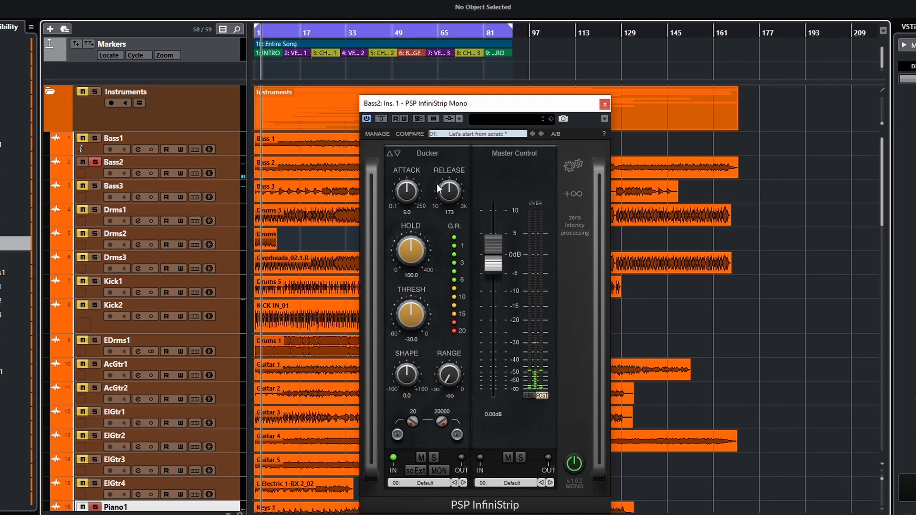
pyautogui.click(420, 458)
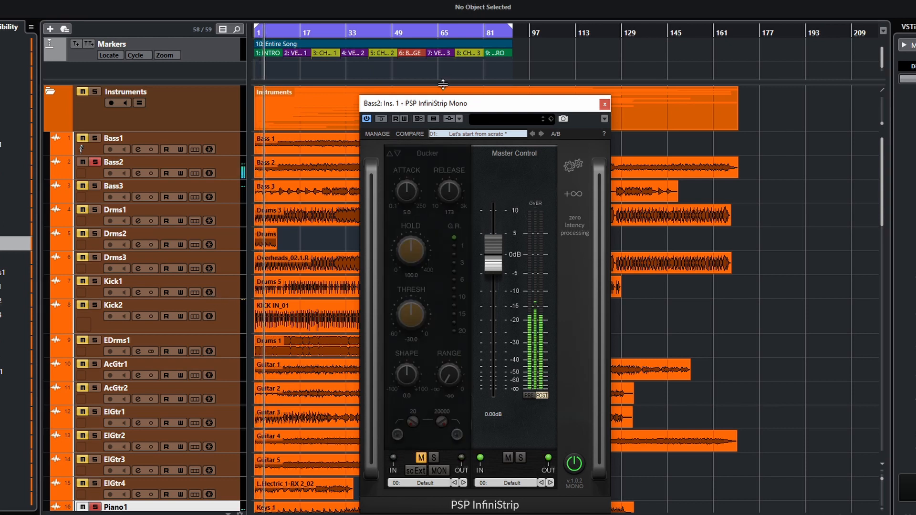
pyautogui.press('space')
pyautogui.moveTo(462, 109); pyautogui.dragTo(455, 98)
pyautogui.click(414, 447)
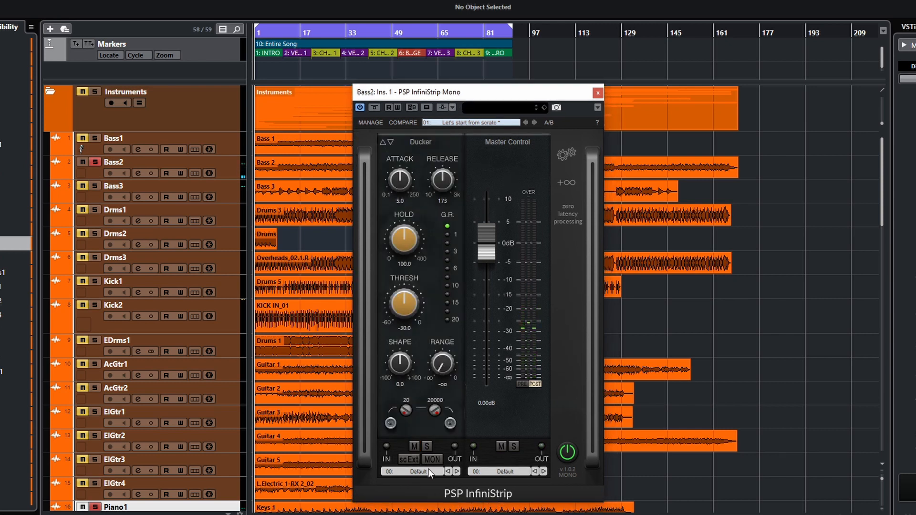
# Cut gaps into Piano1's Keys 1 event: trim its start to bar 8, split it at bar 16, and start the last piece at bar 32.
pyautogui.scroll(-3, 333, 477)
pyautogui.scroll(3, 330, 477)
pyautogui.scroll(-3, 308, 179)
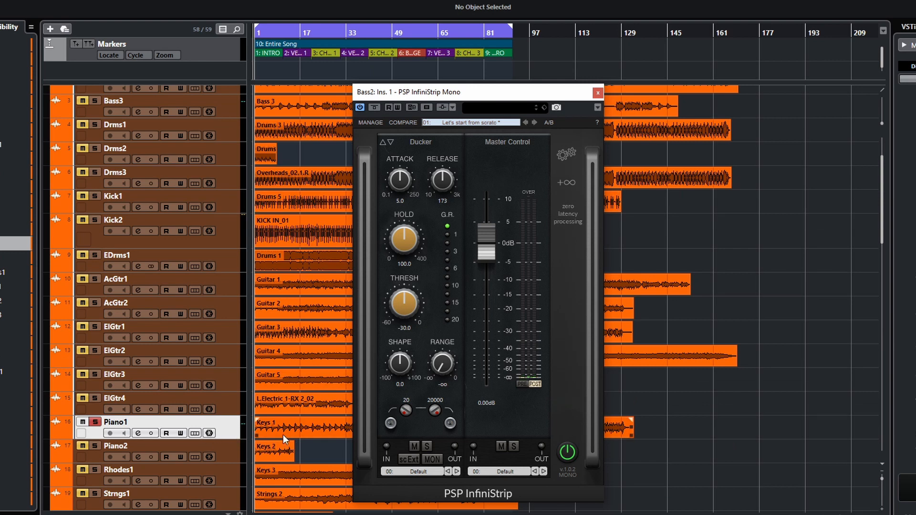
pyautogui.scroll(3, 296, 422)
pyautogui.scroll(-3, 298, 428)
pyautogui.moveTo(258, 434); pyautogui.dragTo(280, 437)
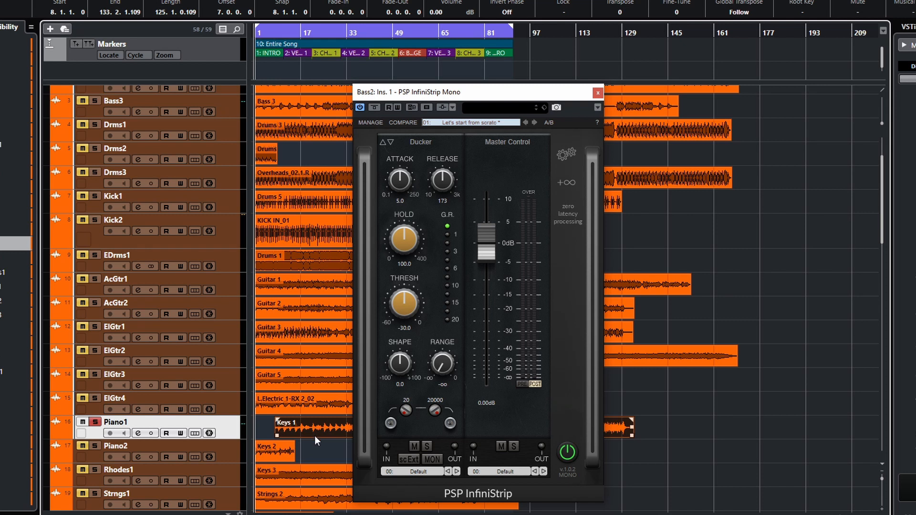
pyautogui.keyDown('alt'); pyautogui.click(298, 434); pyautogui.keyUp('alt')
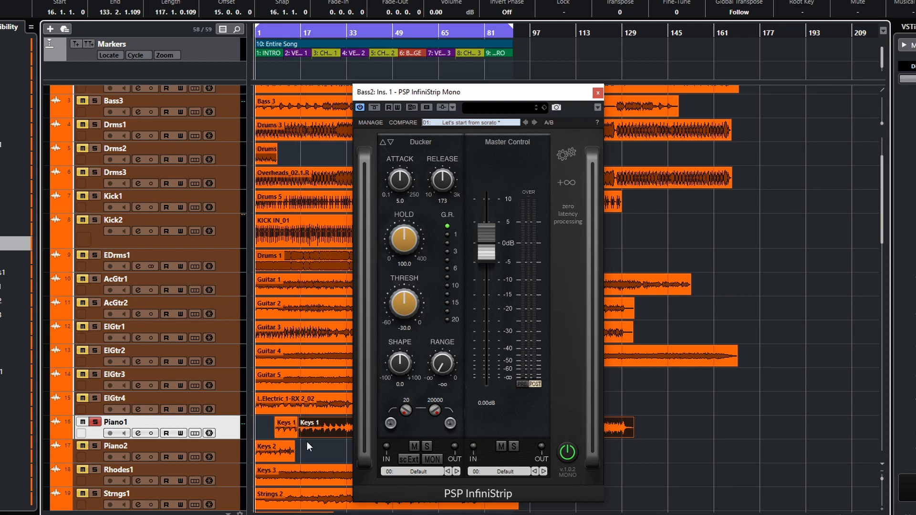
pyautogui.moveTo(300, 435); pyautogui.dragTo(348, 439)
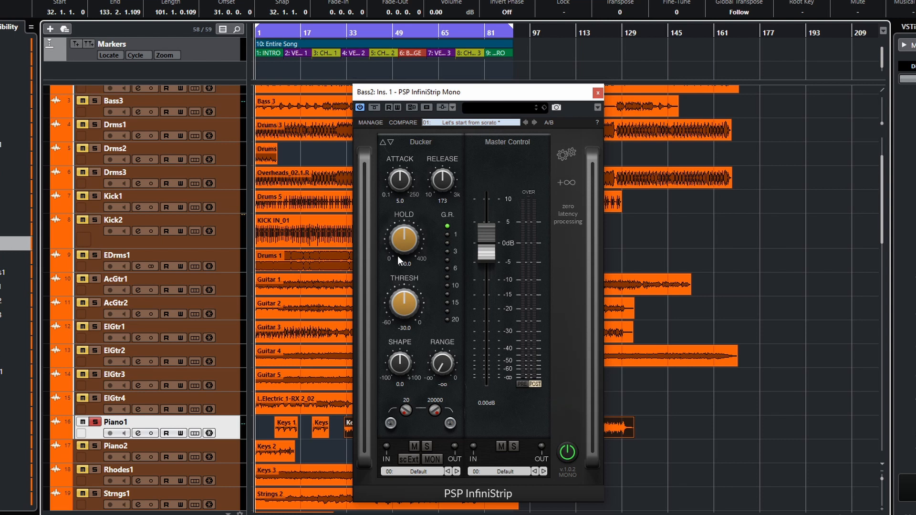
# Add Piano1 as the plug-in's side-chain input, raise its send level, and switch the Ducker to the external side-chain.
pyautogui.click(454, 107)
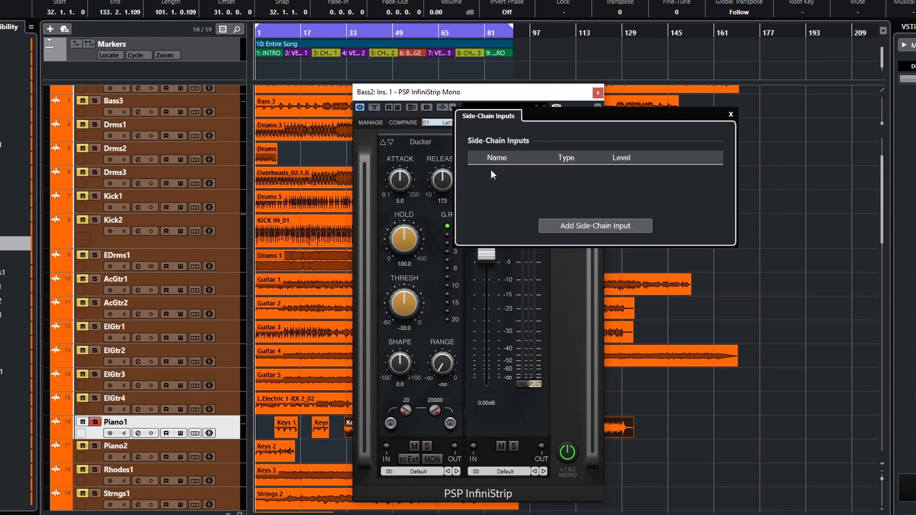
pyautogui.click(581, 226)
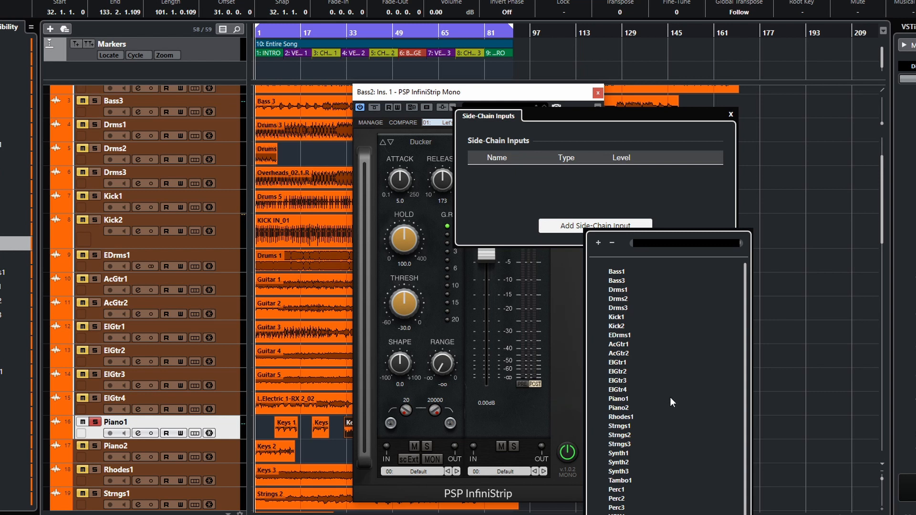
pyautogui.click(619, 398)
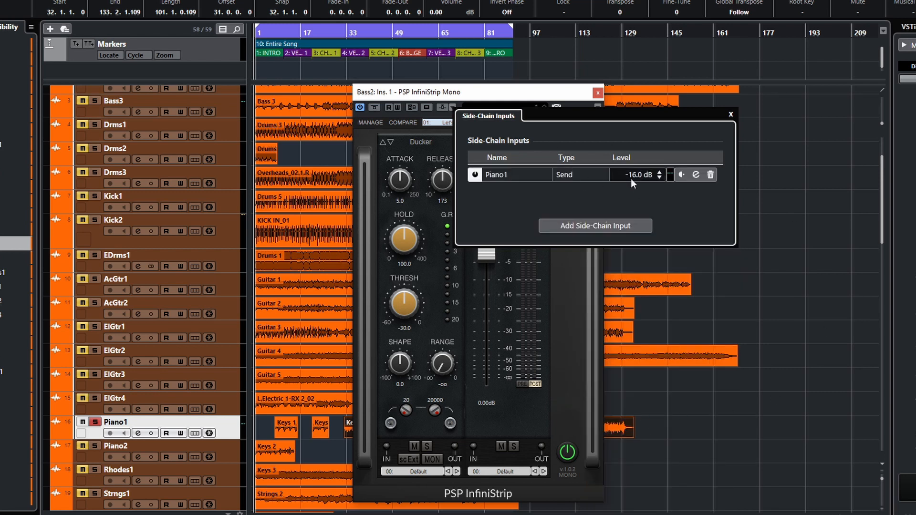
pyautogui.moveTo(639, 178); pyautogui.dragTo(651, 102)
pyautogui.click(731, 115)
pyautogui.click(418, 458)
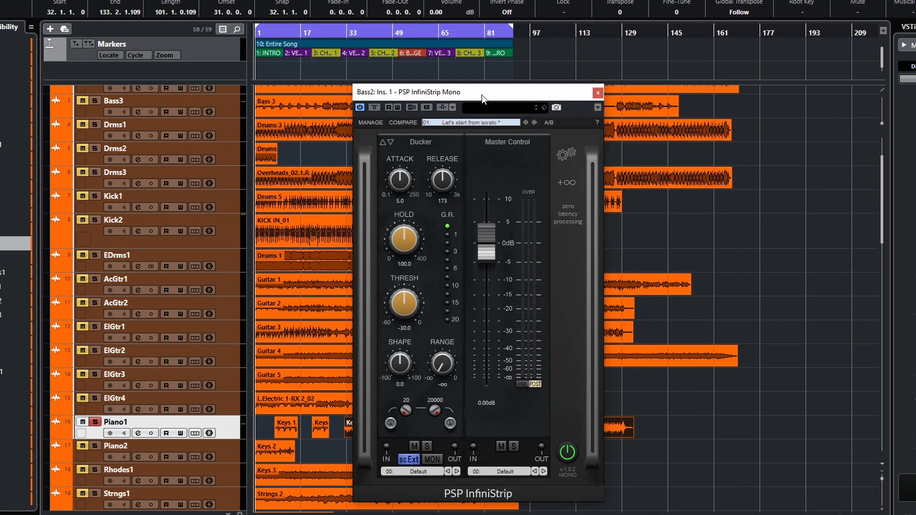
# Monitor the Ducker's external side-chain signal during playback from before and within the piano part, and switch monitoring off again.
pyautogui.moveTo(482, 94); pyautogui.dragTo(466, 93)
pyautogui.click(419, 456)
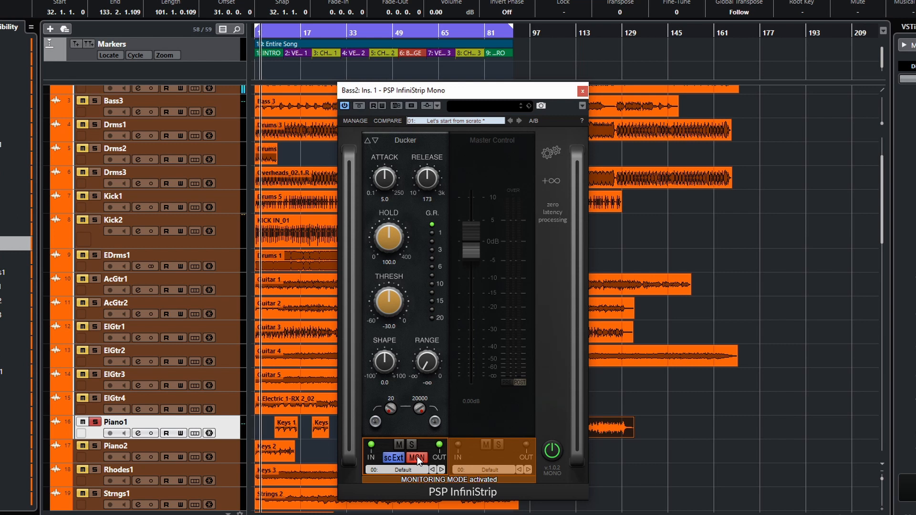
pyautogui.press('space')
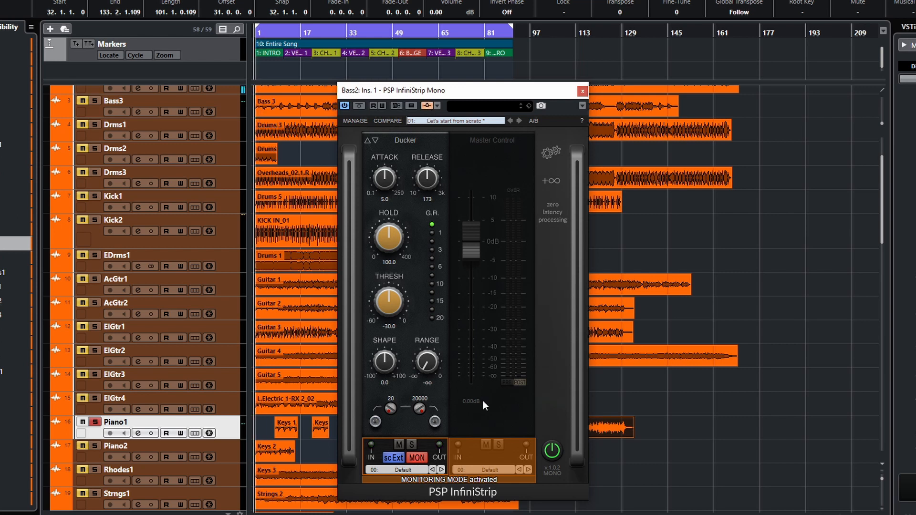
pyautogui.press('space')
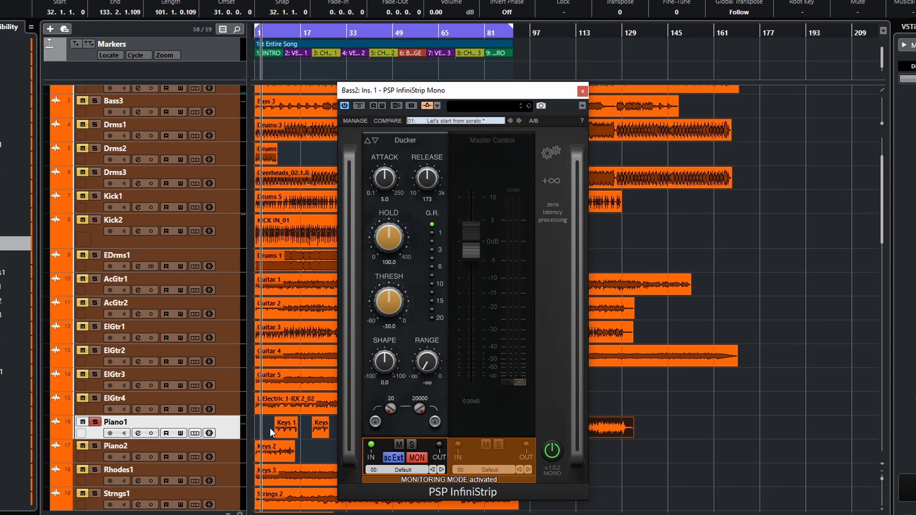
pyautogui.click(276, 73)
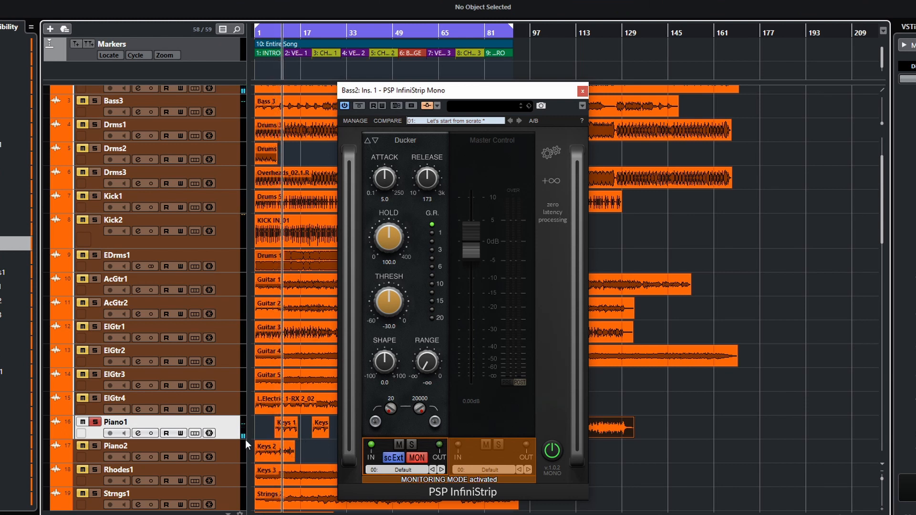
pyautogui.press('space')
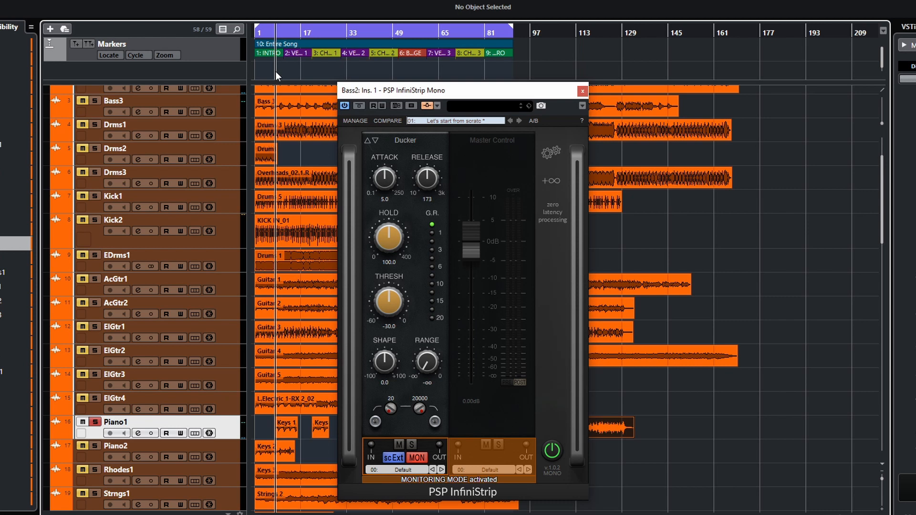
pyautogui.moveTo(272, 73); pyautogui.dragTo(272, 72)
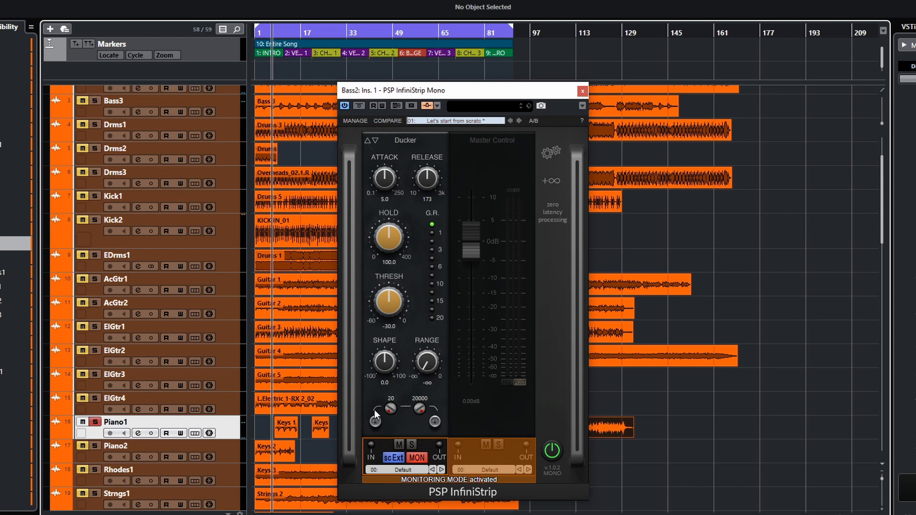
pyautogui.click(412, 459)
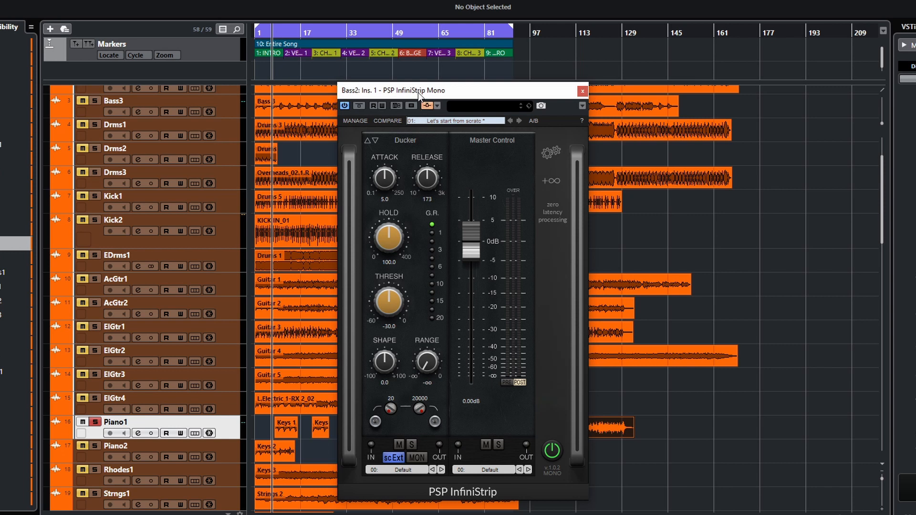
# Play the bass and piano together and set the Ducker's range to -18.6, hold to 245.4 and release to 2944.
pyautogui.moveTo(418, 92); pyautogui.dragTo(428, 90)
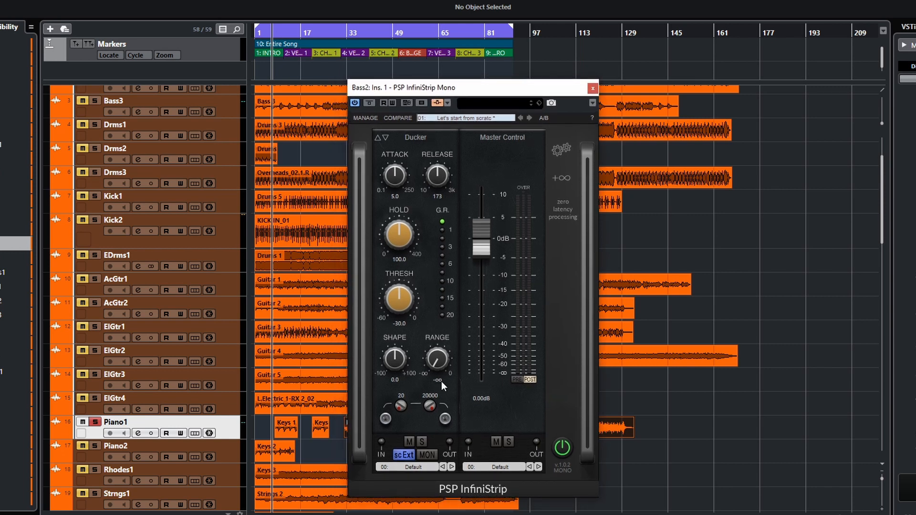
pyautogui.press('space')
pyautogui.moveTo(441, 388); pyautogui.dragTo(431, 303)
pyautogui.moveTo(402, 243); pyautogui.dragTo(454, 102)
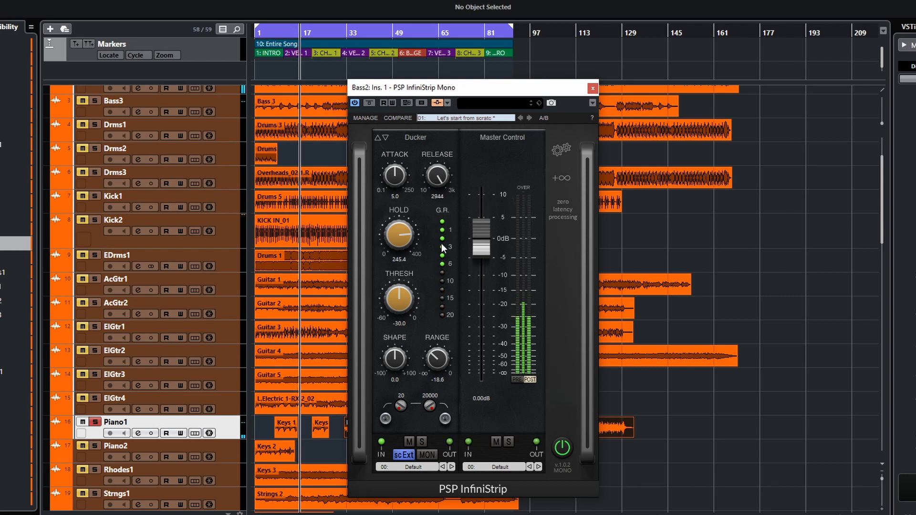
# Set the Ducker's attack to 4.1 and range to -7.3, and try the threshold at -17.6 before setting it to -21.2.
pyautogui.moveTo(395, 178); pyautogui.dragTo(394, 181)
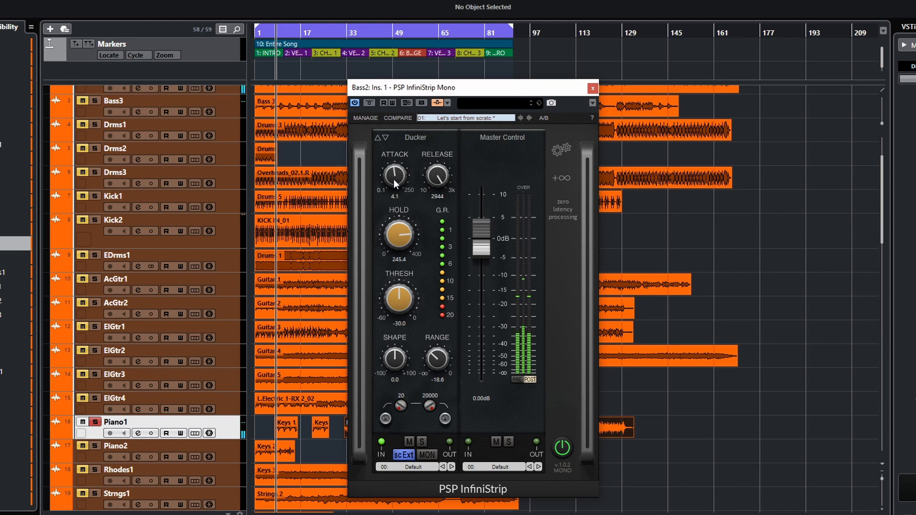
pyautogui.moveTo(435, 359); pyautogui.dragTo(445, 311)
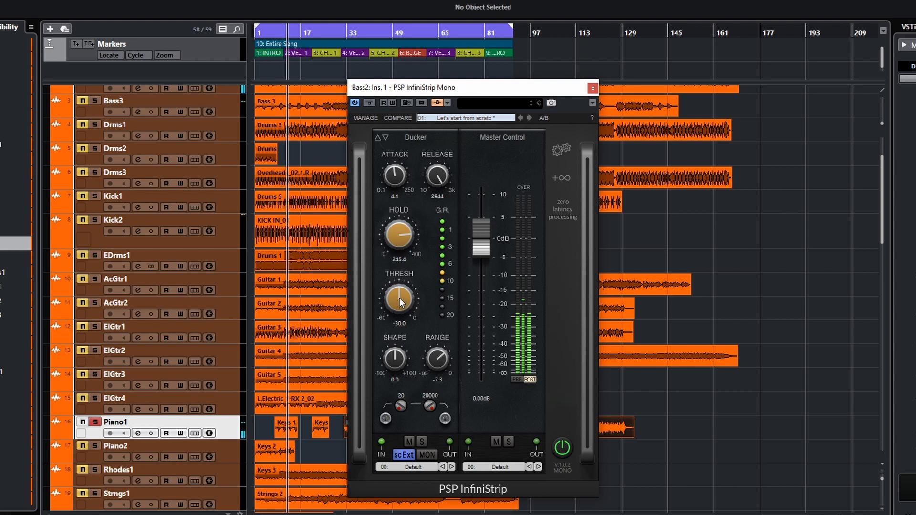
pyautogui.moveTo(399, 298); pyautogui.dragTo(394, 365)
pyautogui.moveTo(388, 298); pyautogui.dragTo(402, 262)
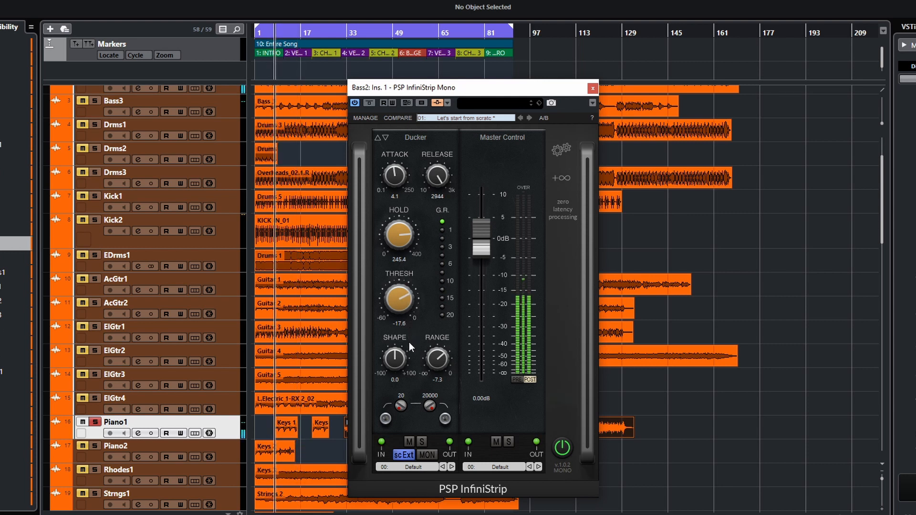
pyautogui.moveTo(399, 292); pyautogui.dragTo(400, 311)
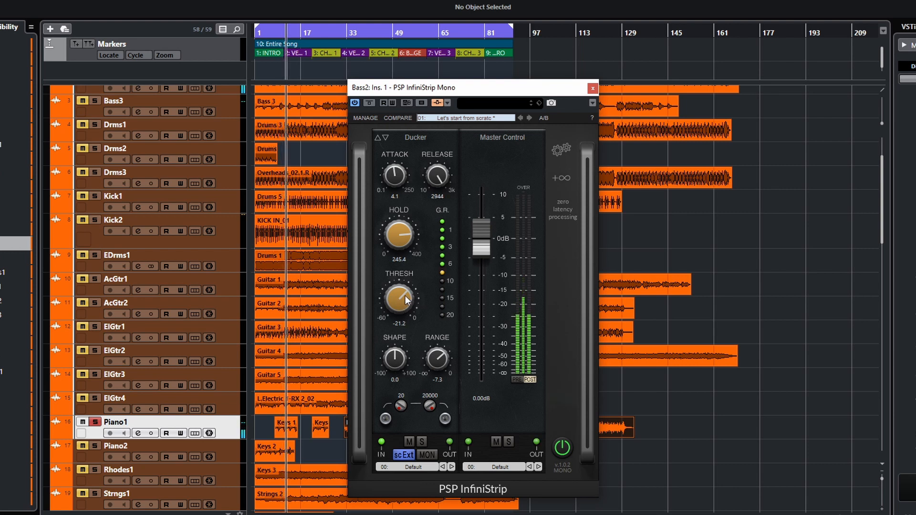
# Try the Ducker's hold at 337.3 and 0.1, set hold to 23.4 and release to 770, and stop playback.
pyautogui.moveTo(408, 234); pyautogui.dragTo(408, 255)
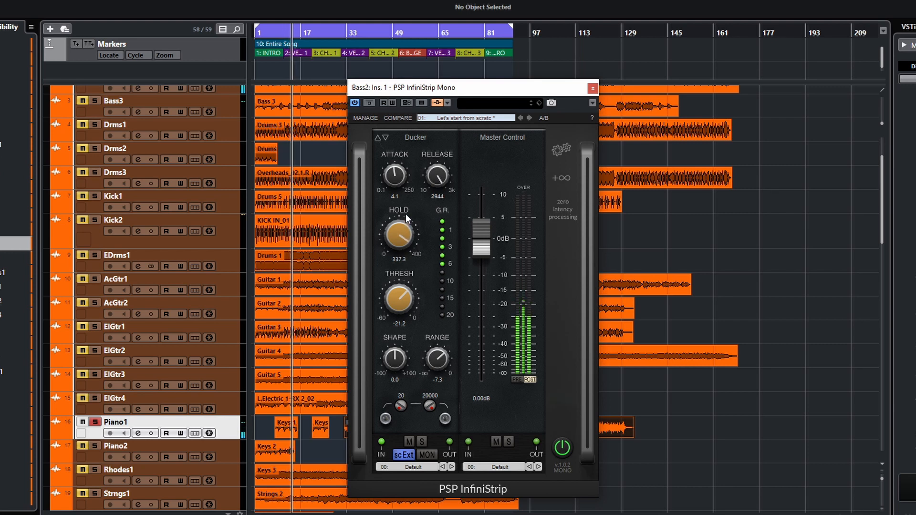
pyautogui.moveTo(414, 319); pyautogui.dragTo(422, 390)
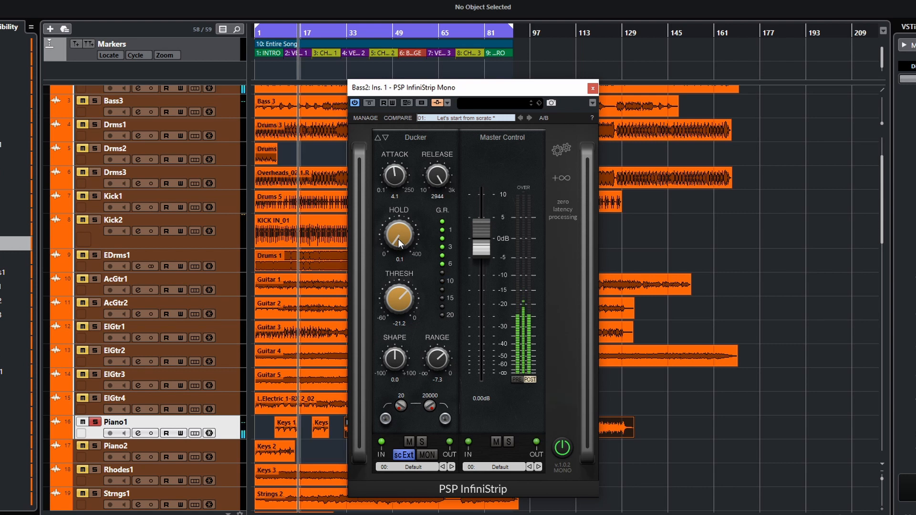
pyautogui.moveTo(398, 237); pyautogui.dragTo(435, 219)
pyautogui.press('space')
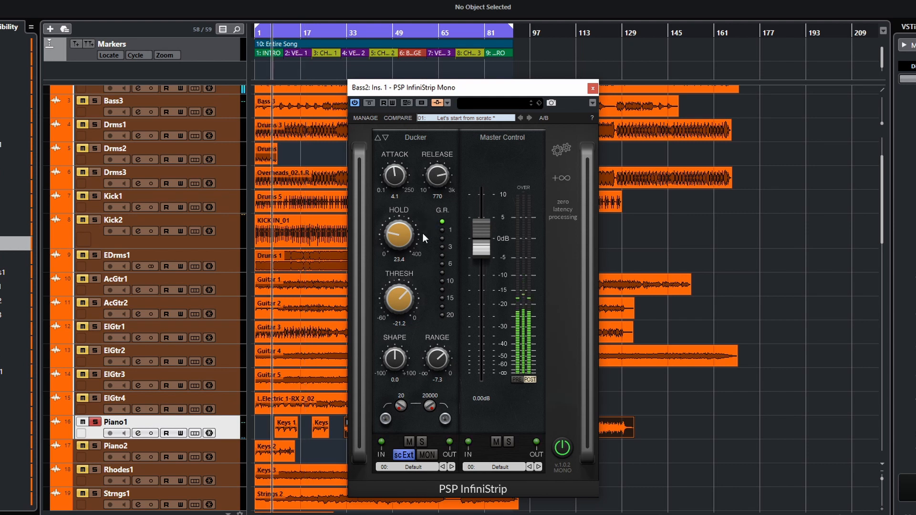
# Play from just before the piano's first entry and shorten the Ducker's attack to 0.2 and release to 17.
pyautogui.click(262, 70)
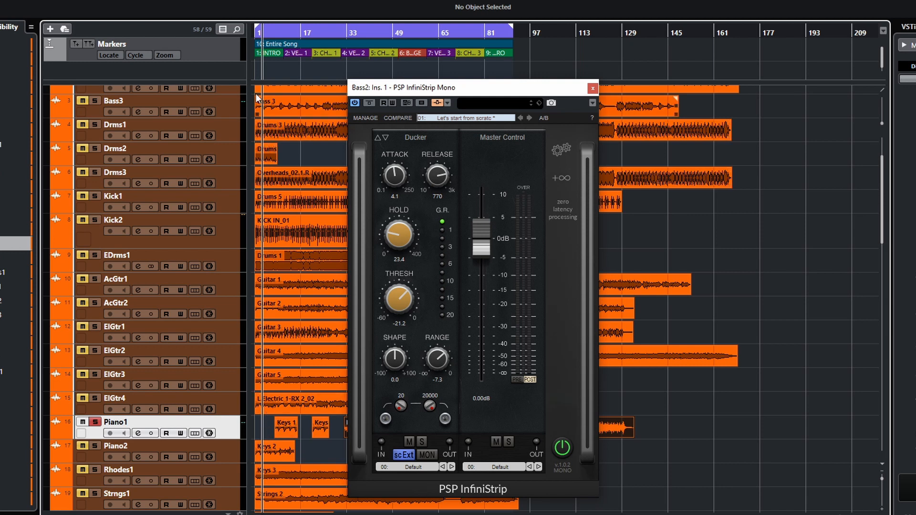
pyautogui.press('space')
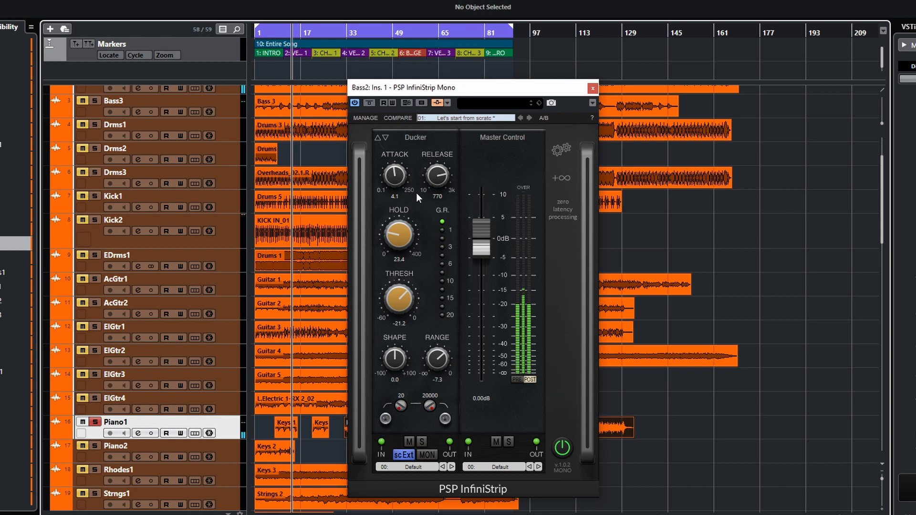
pyautogui.moveTo(392, 172); pyautogui.dragTo(390, 237)
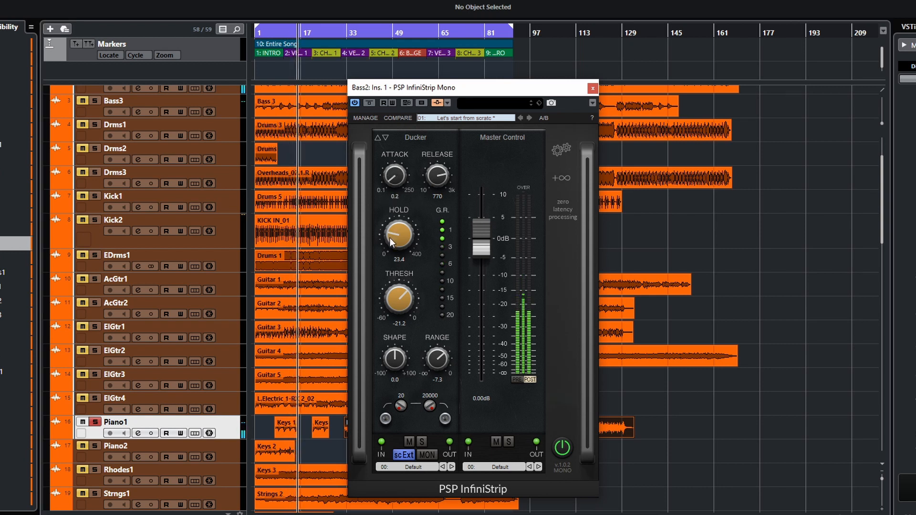
pyautogui.moveTo(433, 177); pyautogui.dragTo(439, 293)
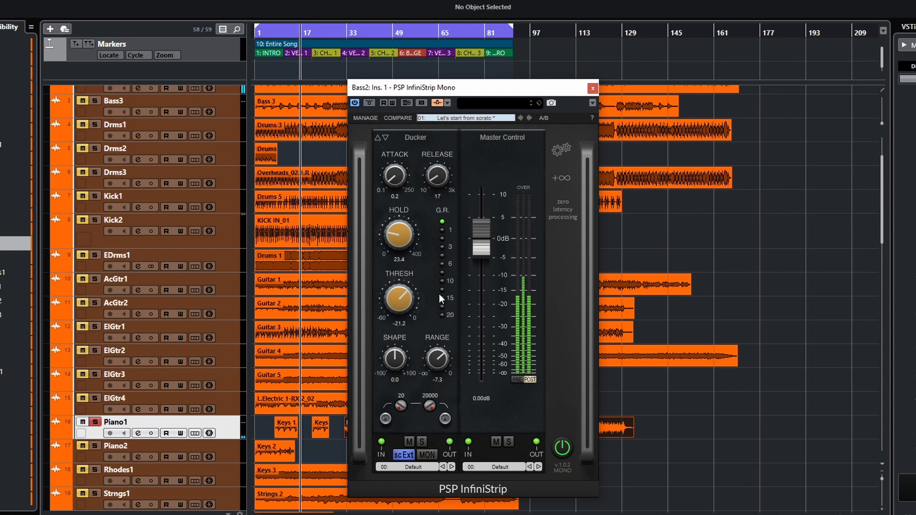
# Restart playback and lengthen the Ducker's release to 2321 and its hold to 259.2.
pyautogui.press('space')
pyautogui.press('space')
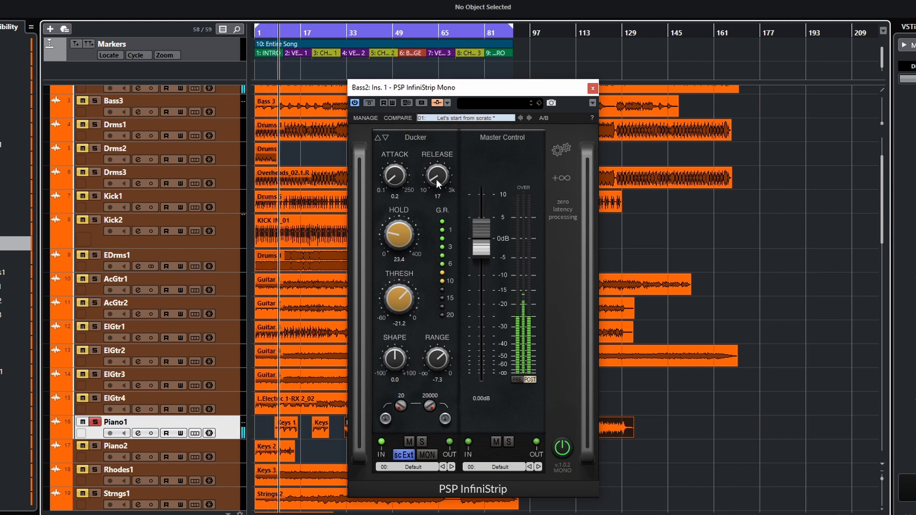
pyautogui.moveTo(435, 179); pyautogui.dragTo(445, 36)
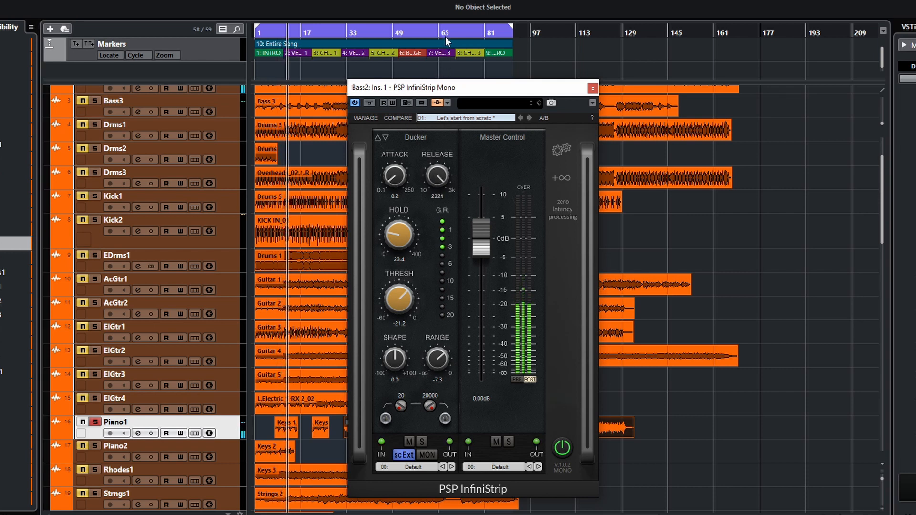
pyautogui.moveTo(395, 238); pyautogui.dragTo(406, 150)
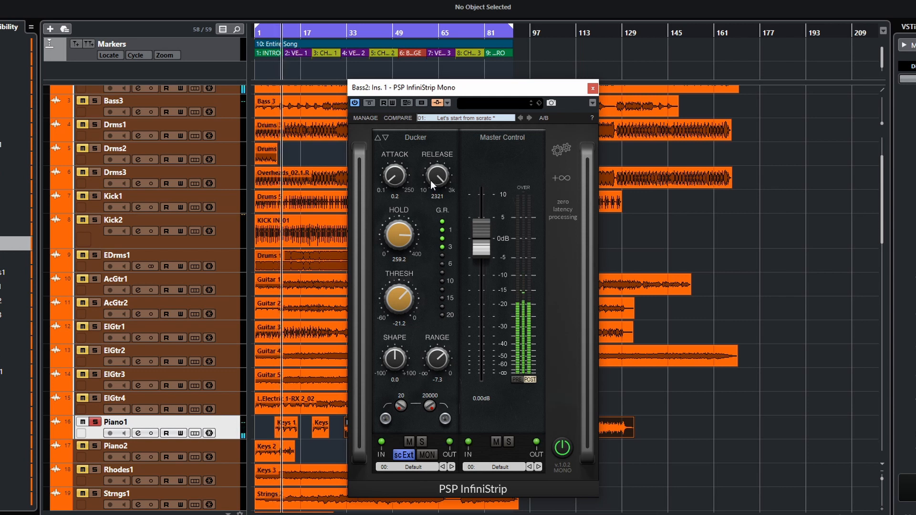
# Raise the Ducker's hold to 400, lengthen its release to 3000 and set its attack to 1.0 during playback.
pyautogui.scroll(3, 402, 211)
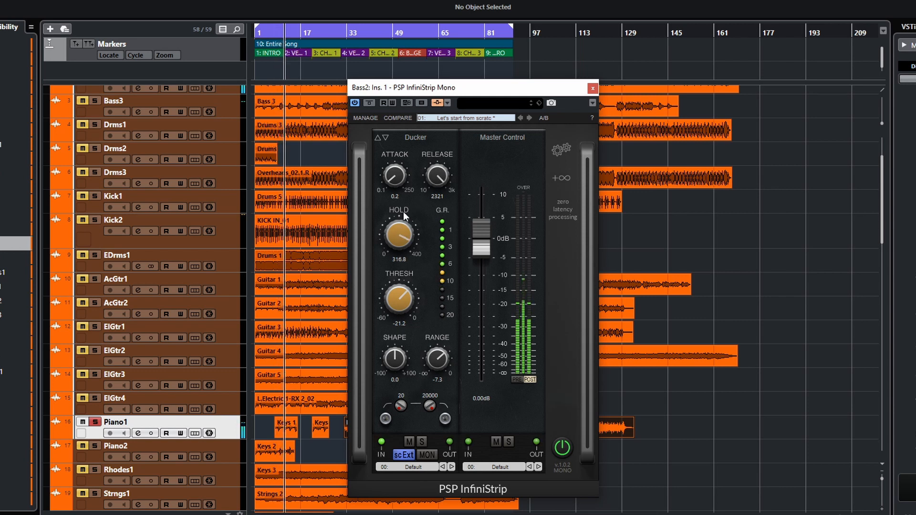
pyautogui.scroll(5, 406, 199)
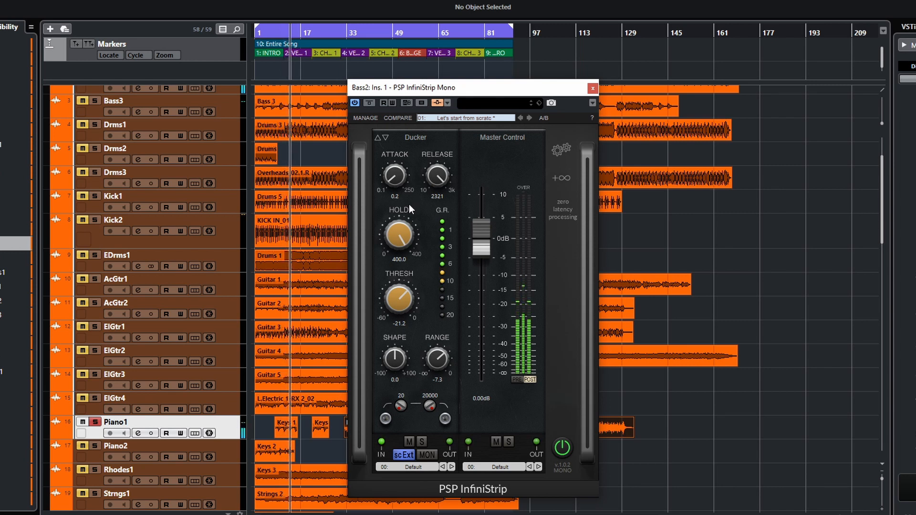
pyautogui.scroll(3, 437, 176)
pyautogui.scroll(1, 437, 176)
pyautogui.scroll(2, 392, 177)
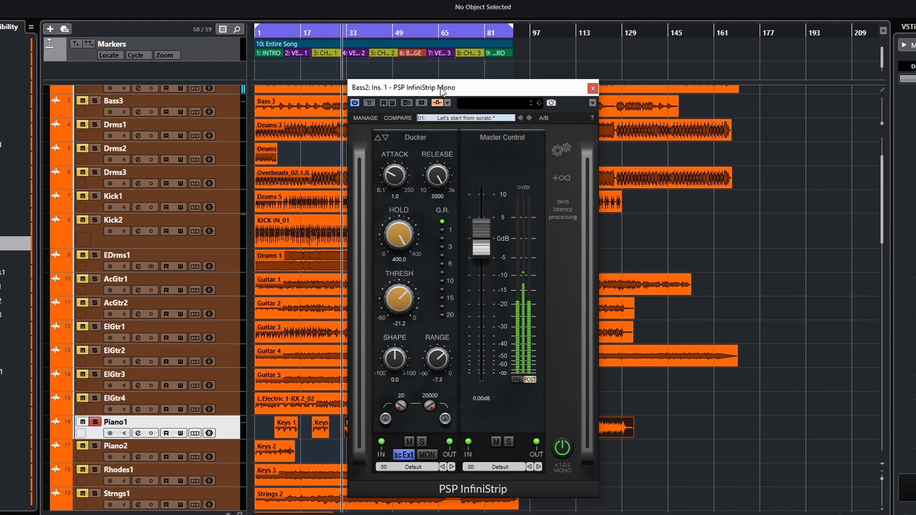
# Stop playback and reposition the InfiniStrip window over the middle of the arrangement.
pyautogui.moveTo(441, 91); pyautogui.dragTo(522, 89)
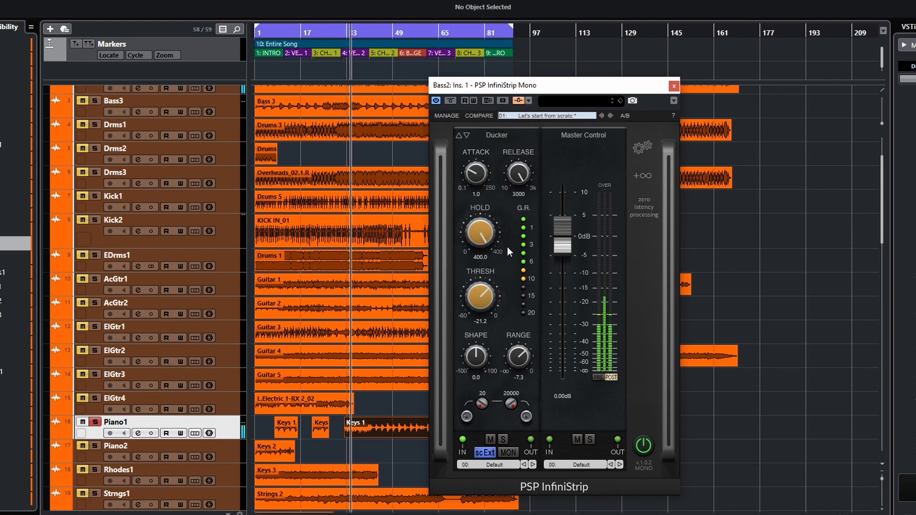
pyautogui.press('space')
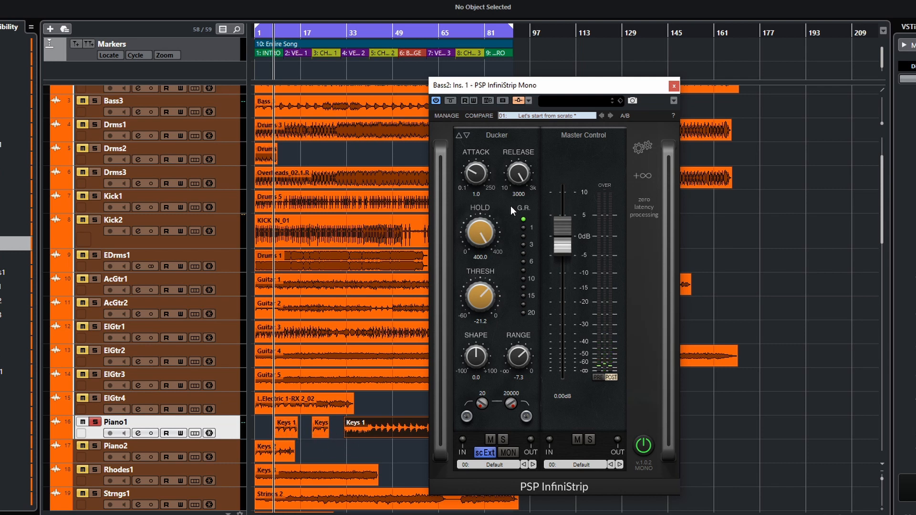
pyautogui.moveTo(531, 89); pyautogui.dragTo(525, 98)
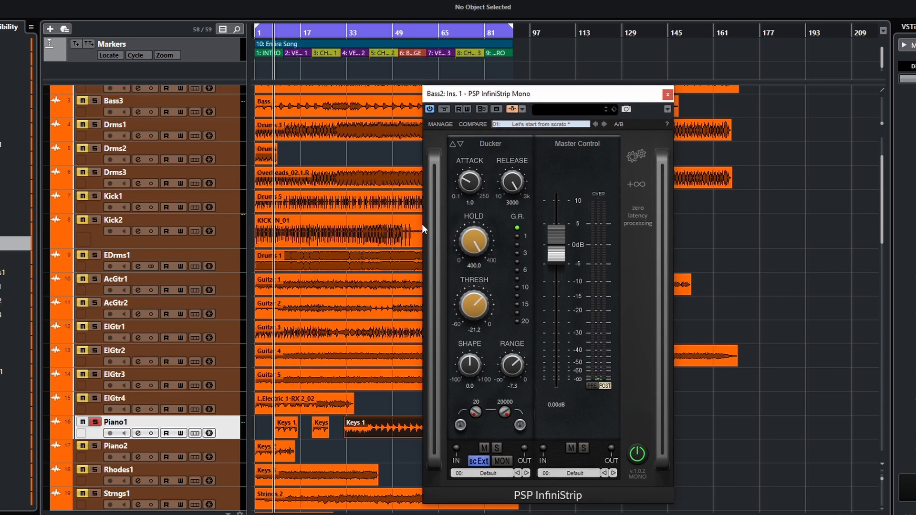
pyautogui.moveTo(516, 94); pyautogui.dragTo(440, 76)
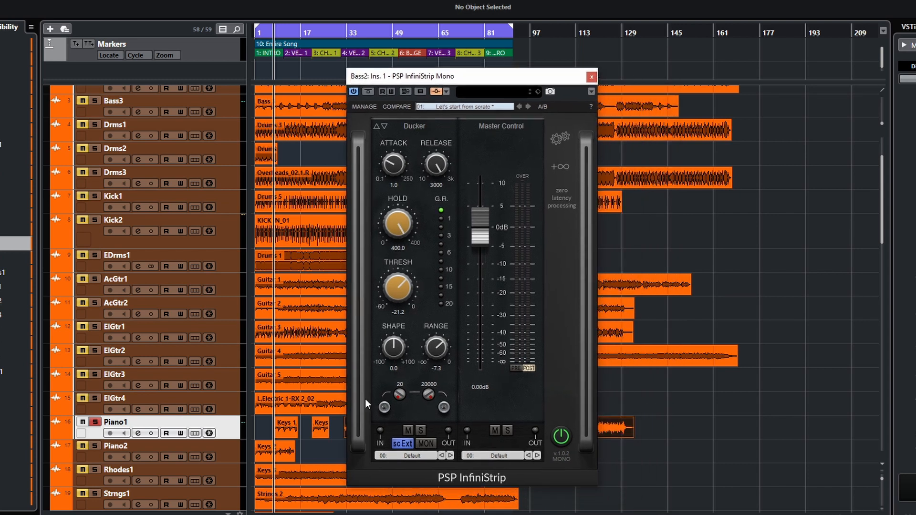
# Turn off the Ducker's external side-chain and switch the module to Gate, followed by Expander.
pyautogui.click(419, 130)
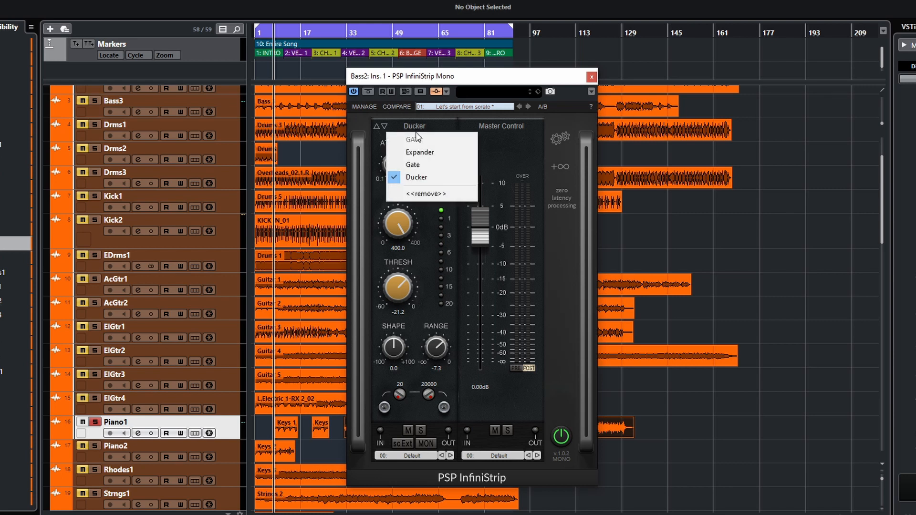
pyautogui.click(418, 162)
pyautogui.click(413, 127)
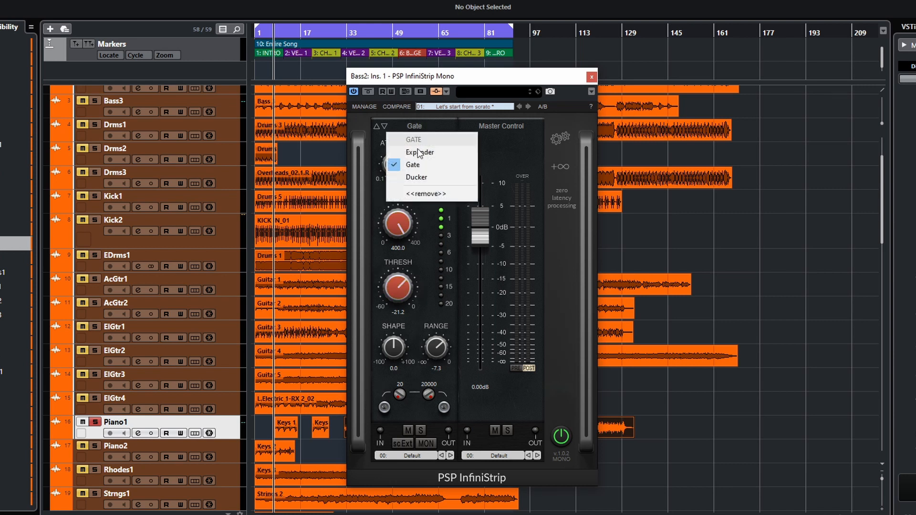
pyautogui.click(422, 147)
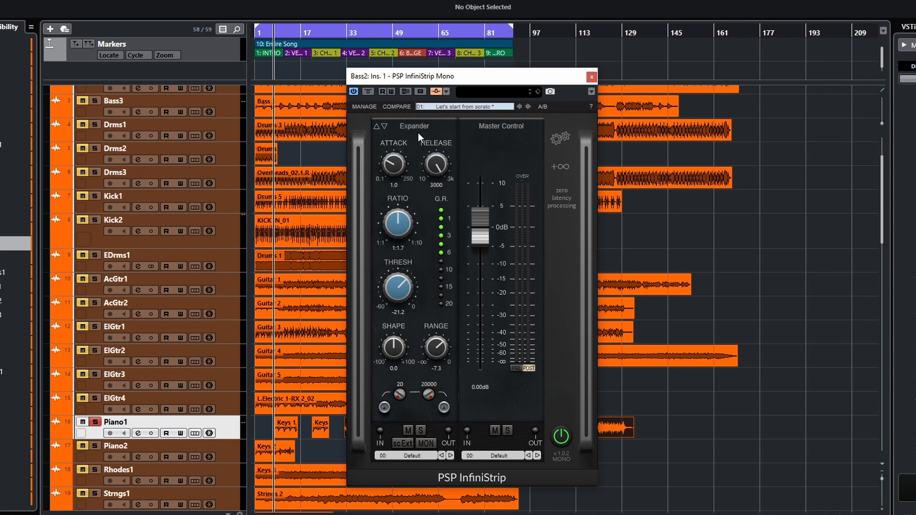